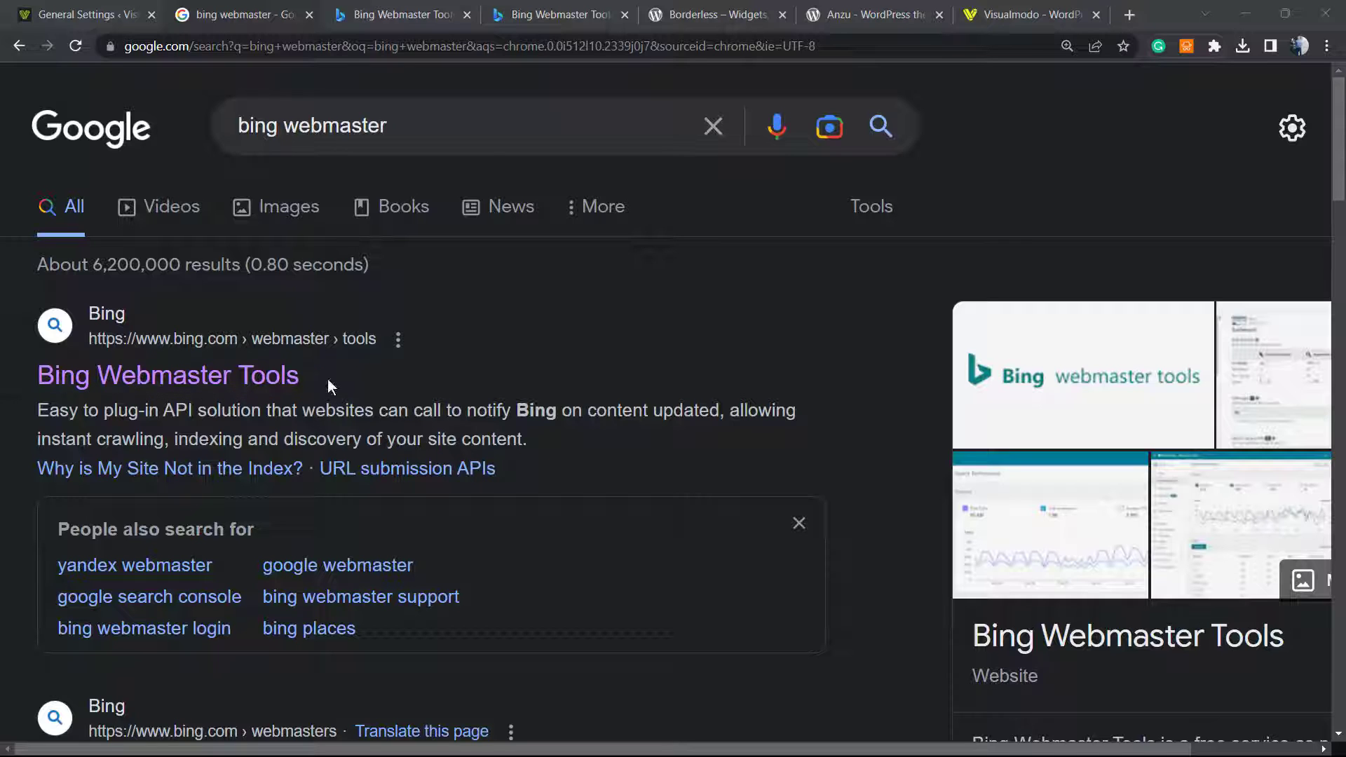
# - Open Bing Webmaster Tools and switch to the already signed-in Welcome page tab
pyautogui.click(424, 7)
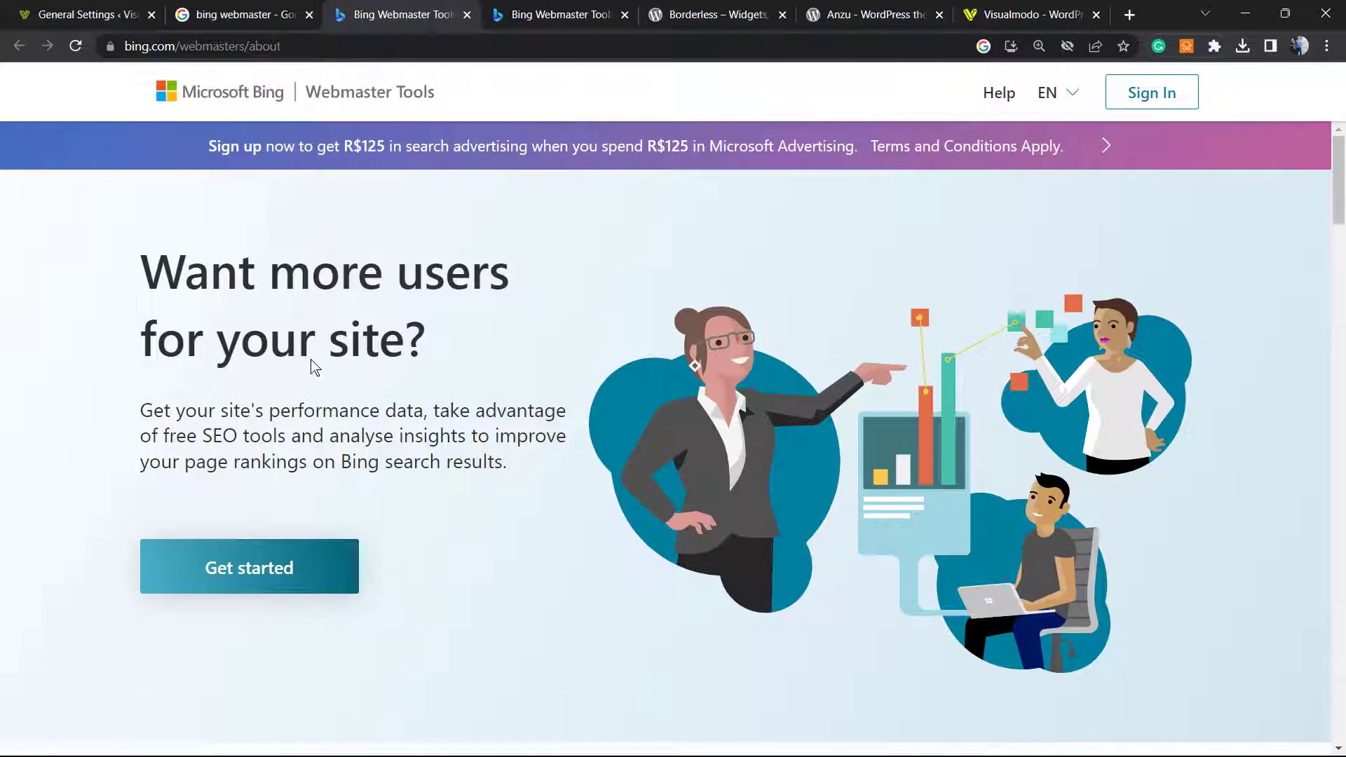
pyautogui.moveTo(138, 271); pyautogui.dragTo(570, 439)
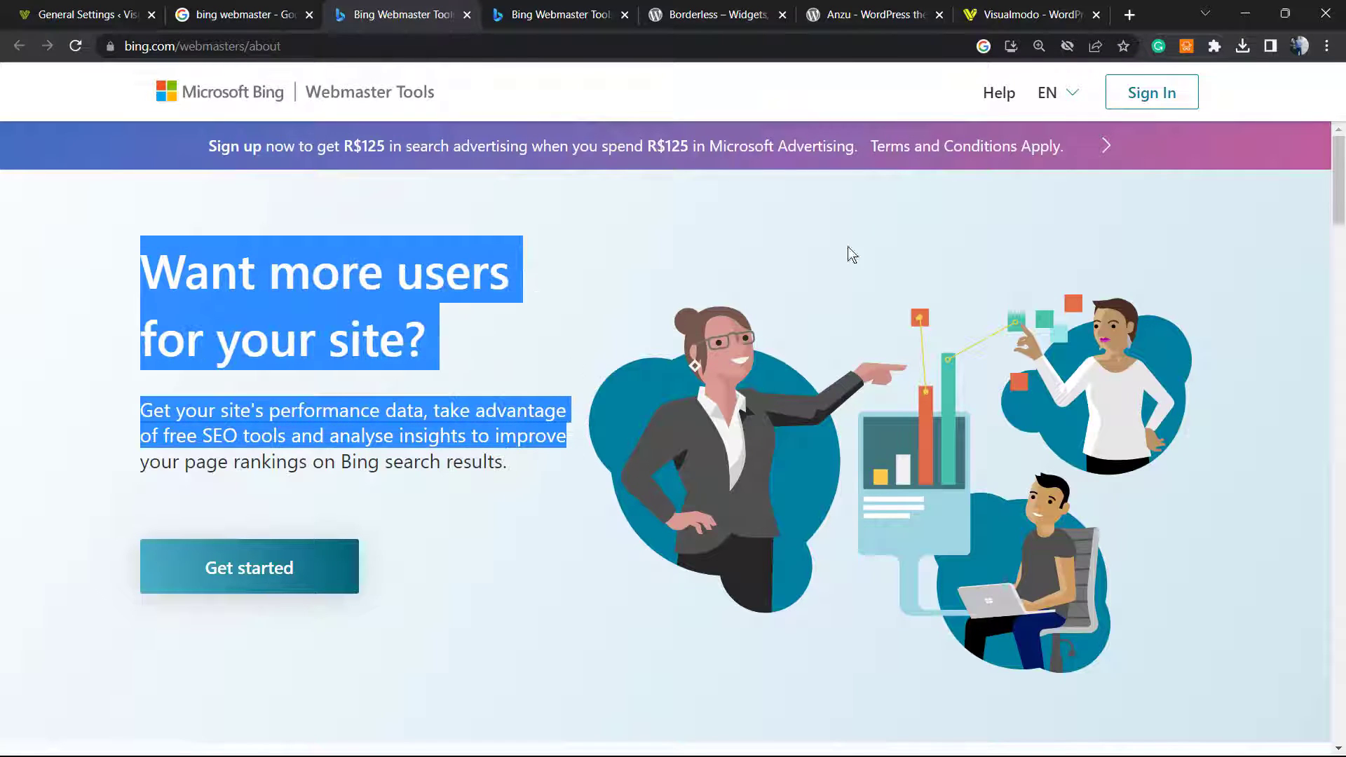
pyautogui.click(1142, 99)
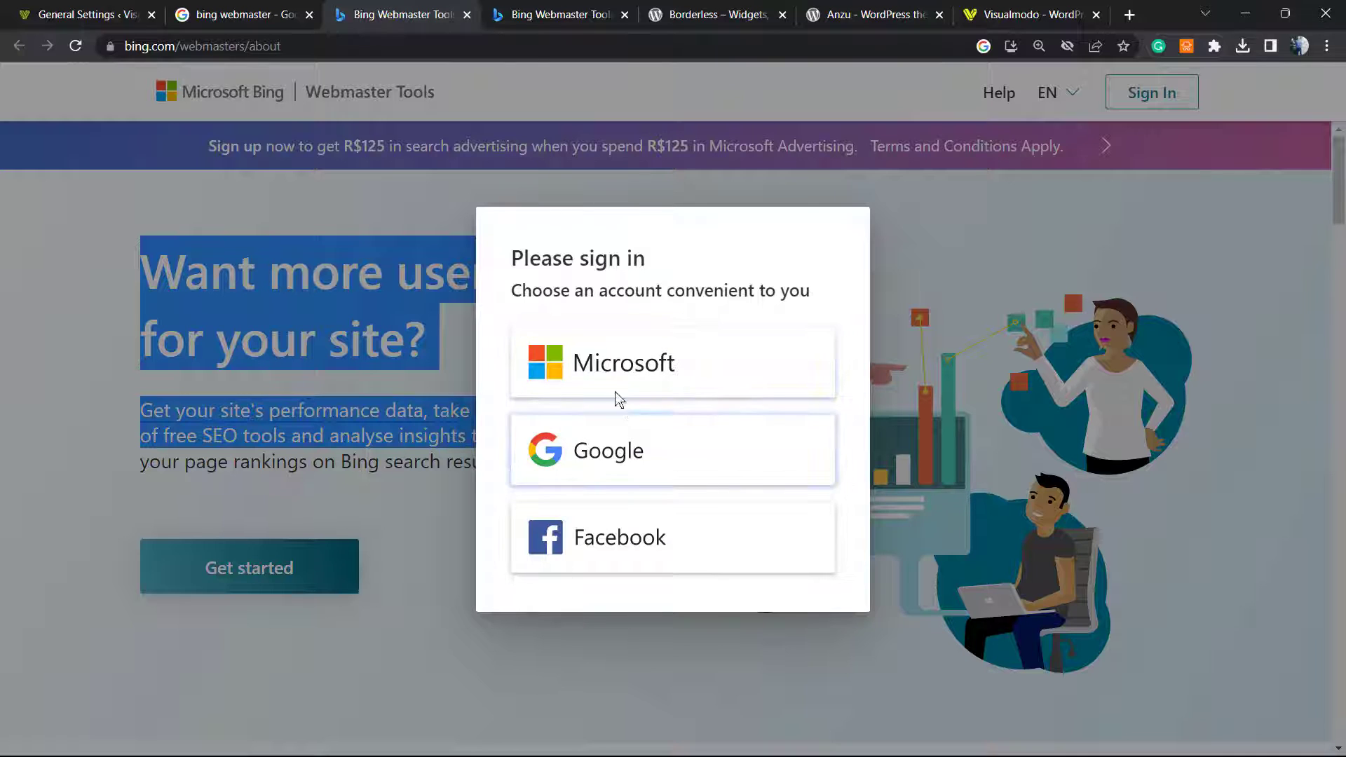
pyautogui.click(531, 9)
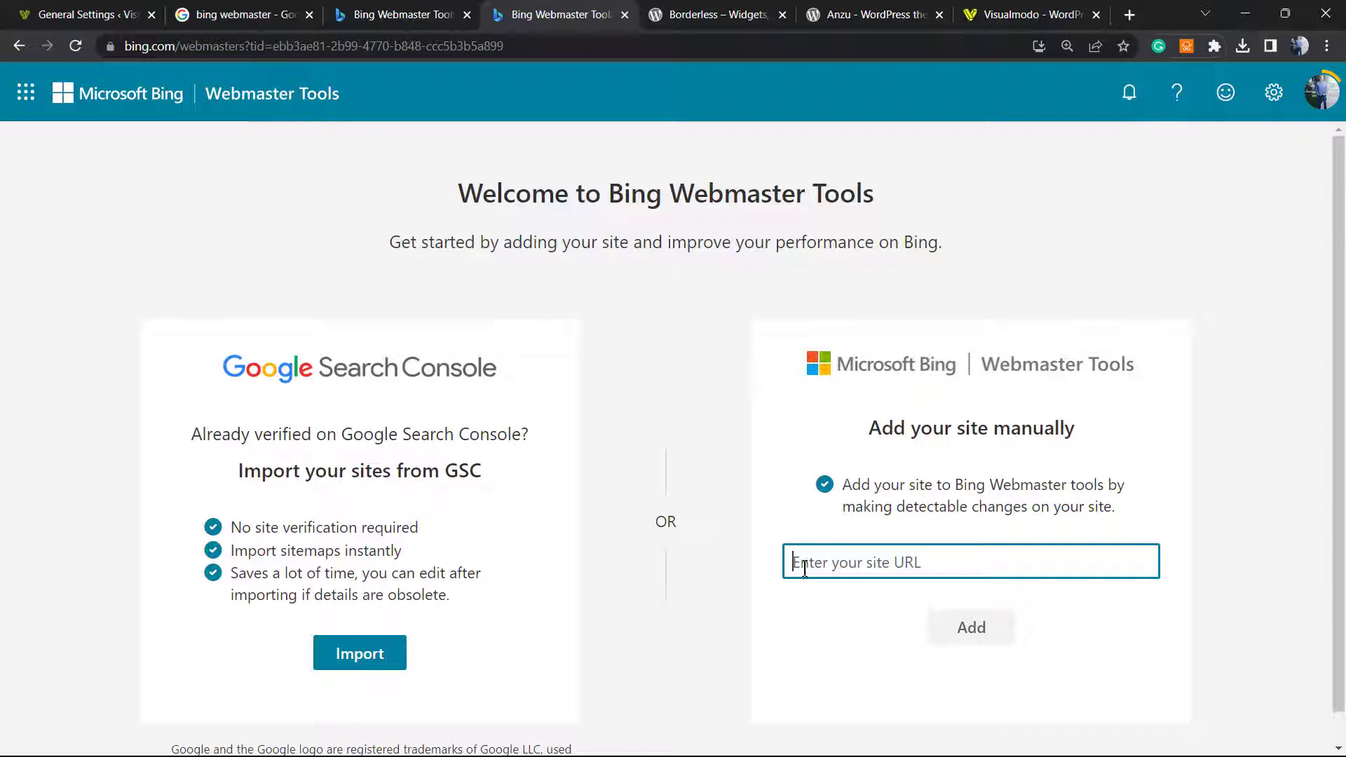
pyautogui.click(94, 11)
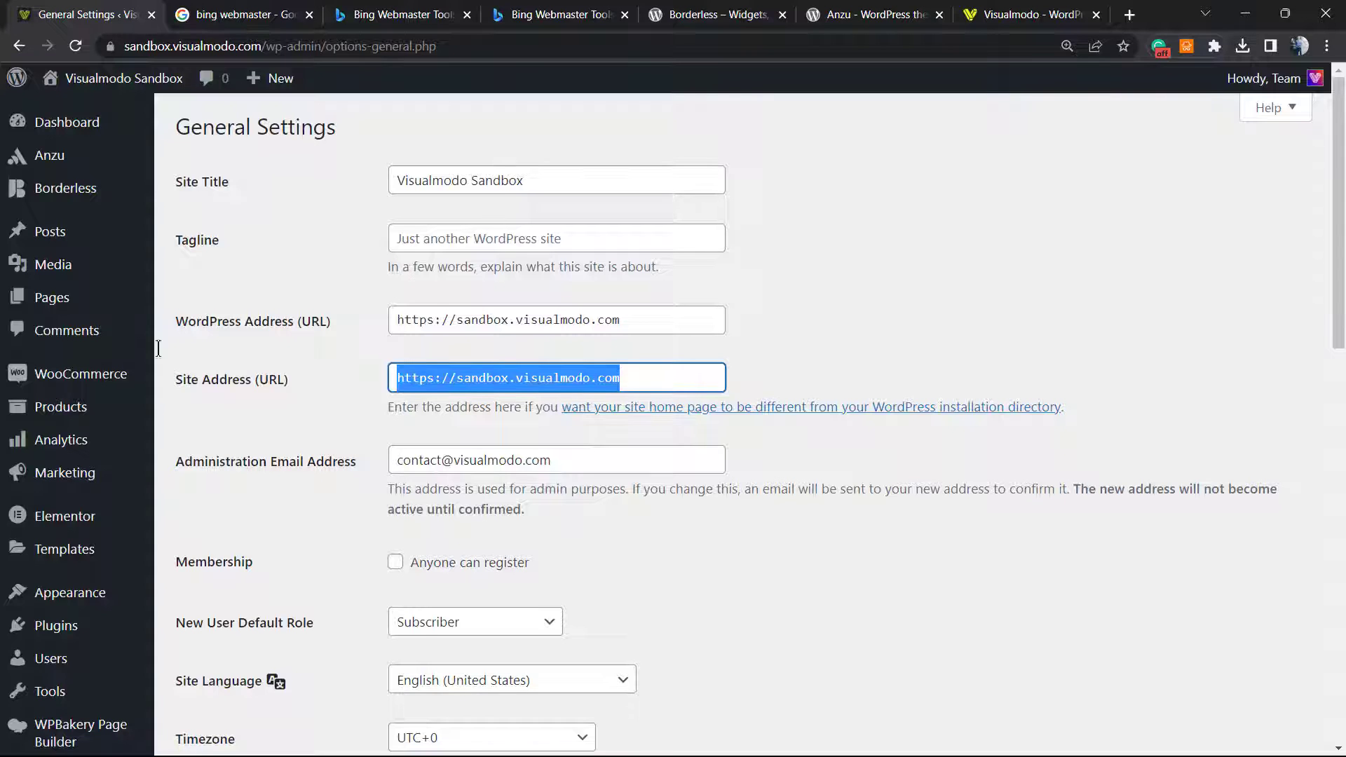
pyautogui.scroll(-5, 70, 598)
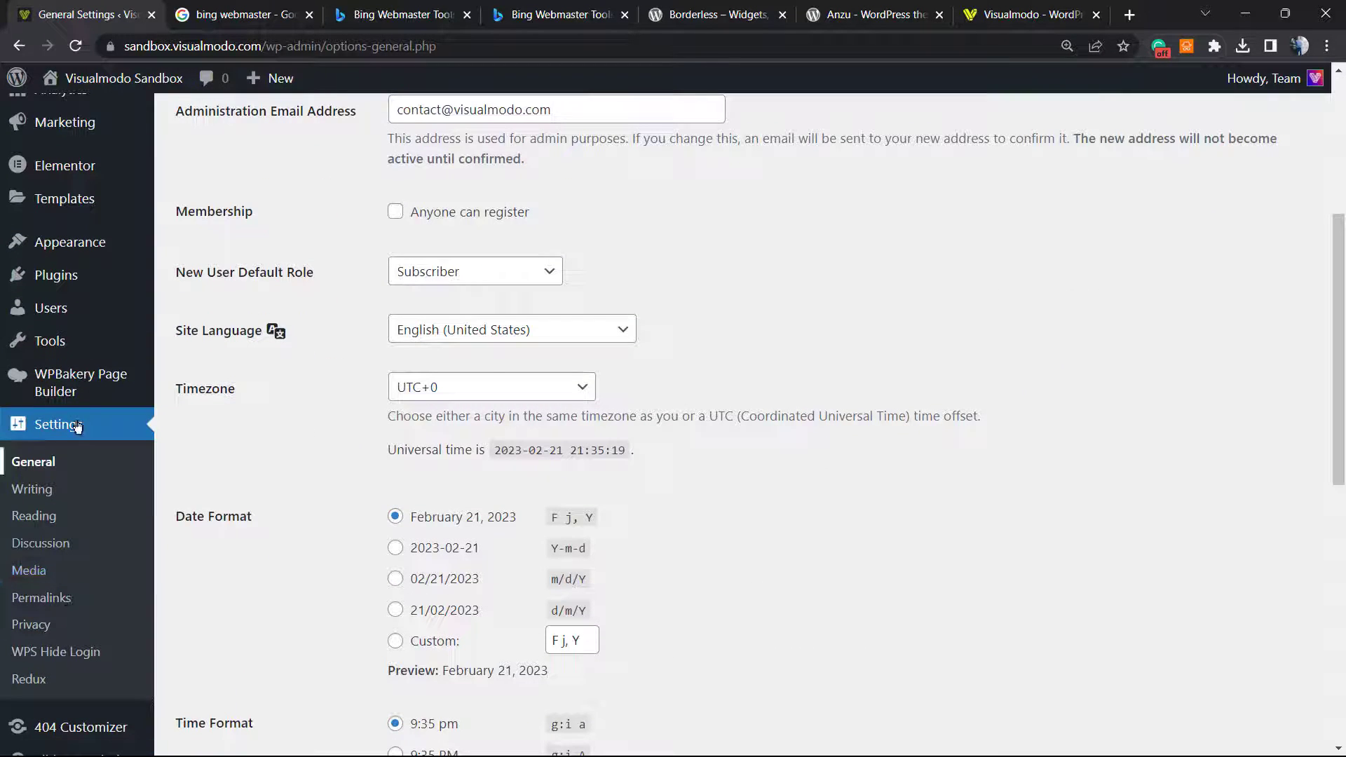
pyautogui.click(28, 461)
pyautogui.scroll(2, 241, 431)
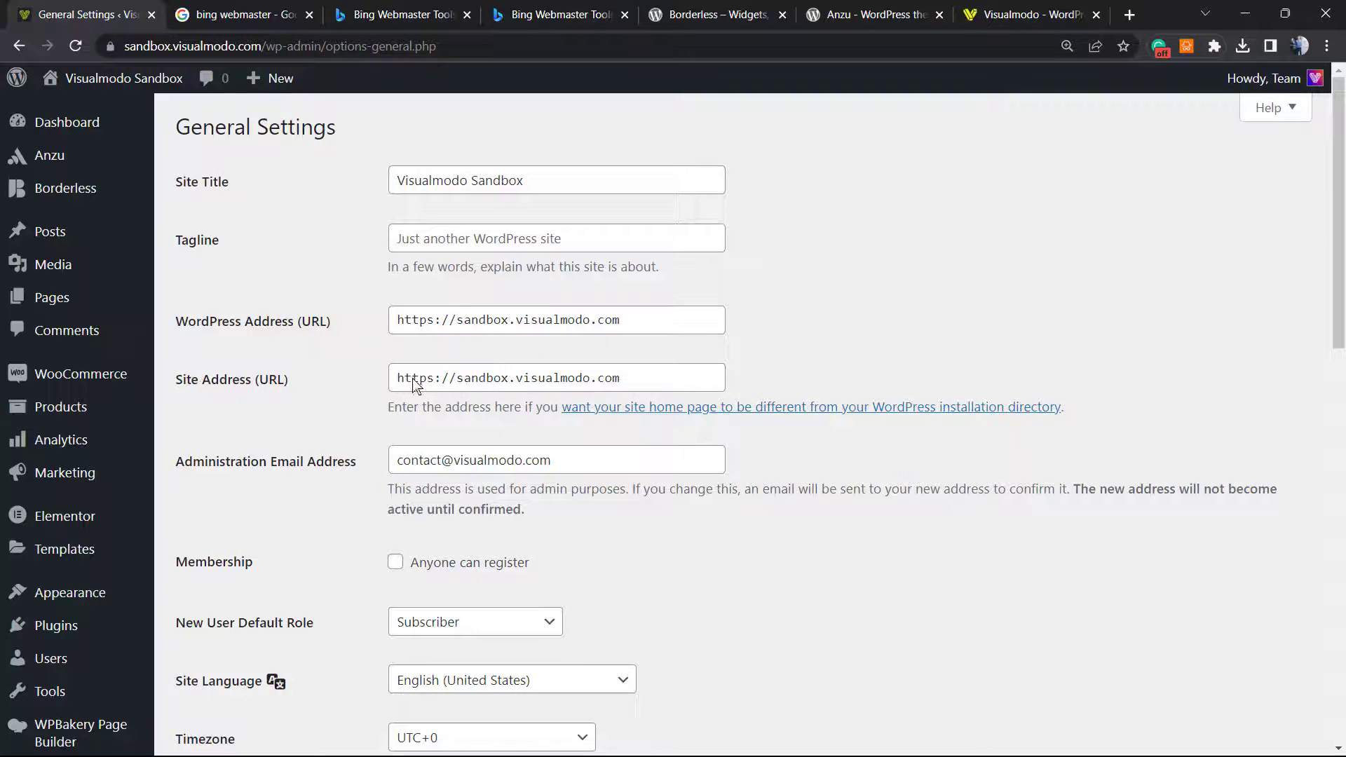
pyautogui.tripleClick(496, 377)
pyautogui.hotkey('ctrl', 'c')
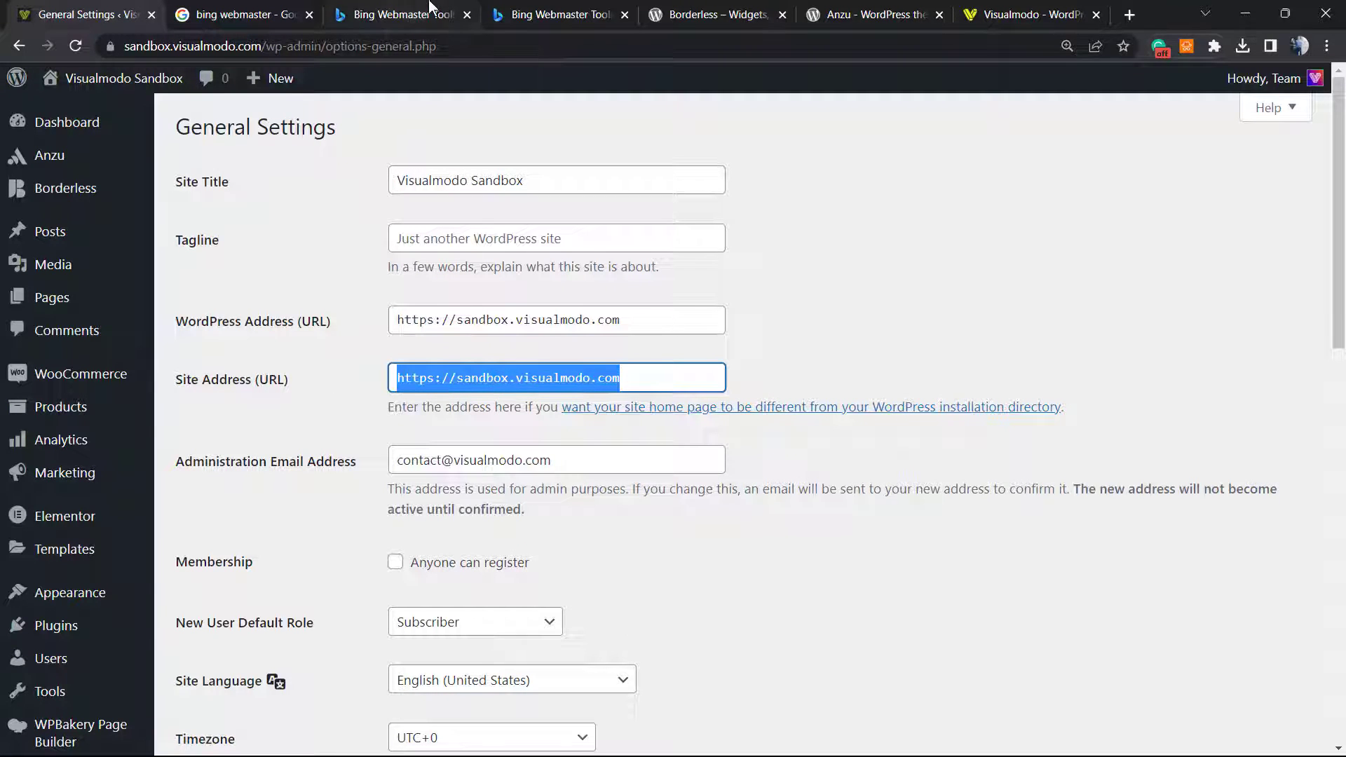
pyautogui.click(407, 10)
pyautogui.click(539, 6)
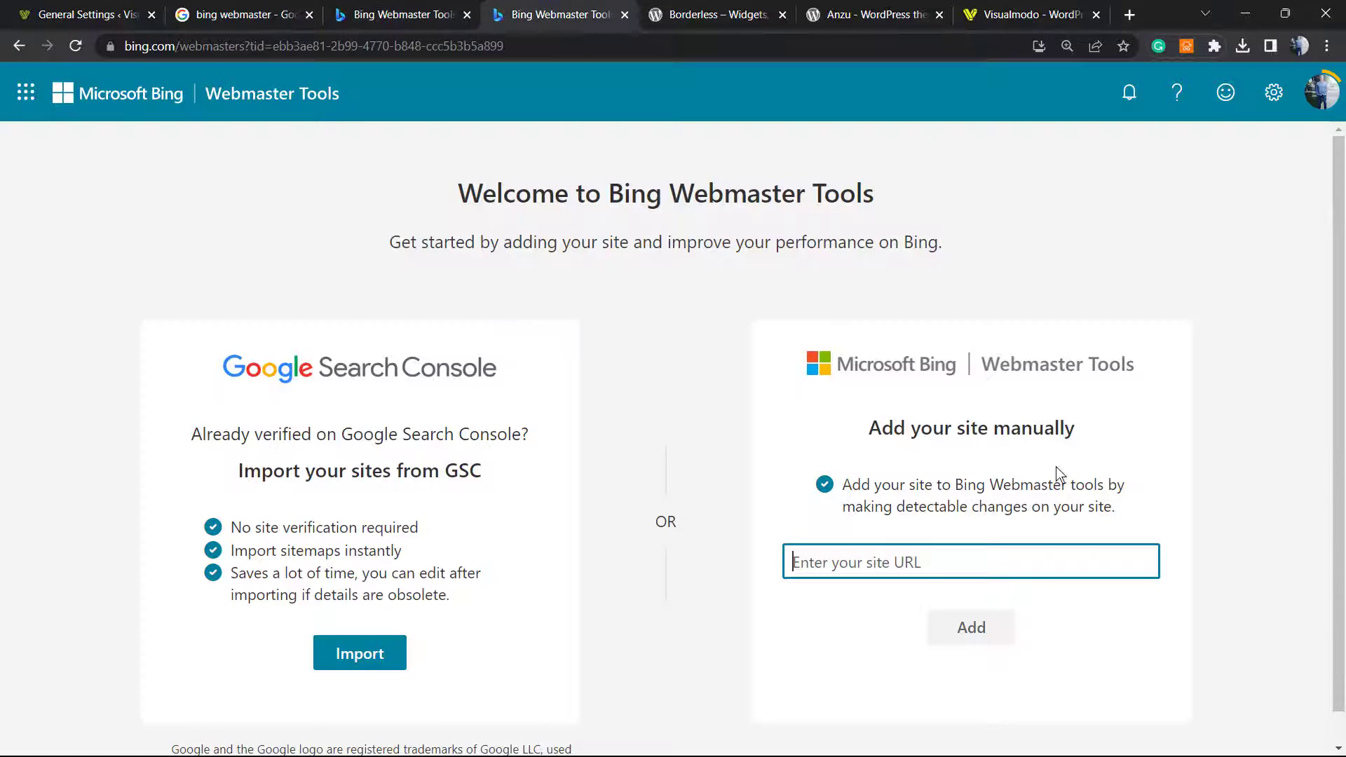
pyautogui.click(912, 556)
pyautogui.hotkey('ctrl', 'v')
pyautogui.click(974, 631)
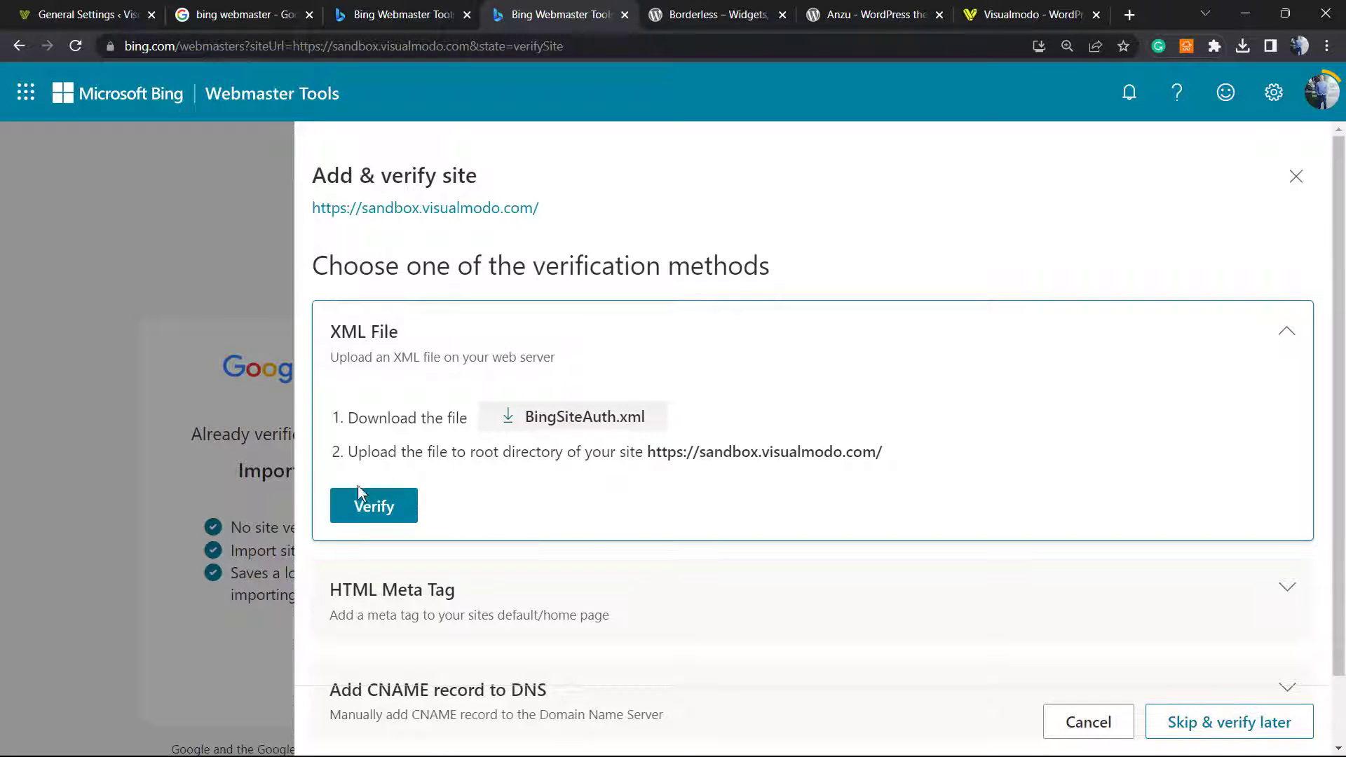
# - Expand the HTML Meta Tag verification method and select its meta tag code
pyautogui.scroll(-2, 596, 523)
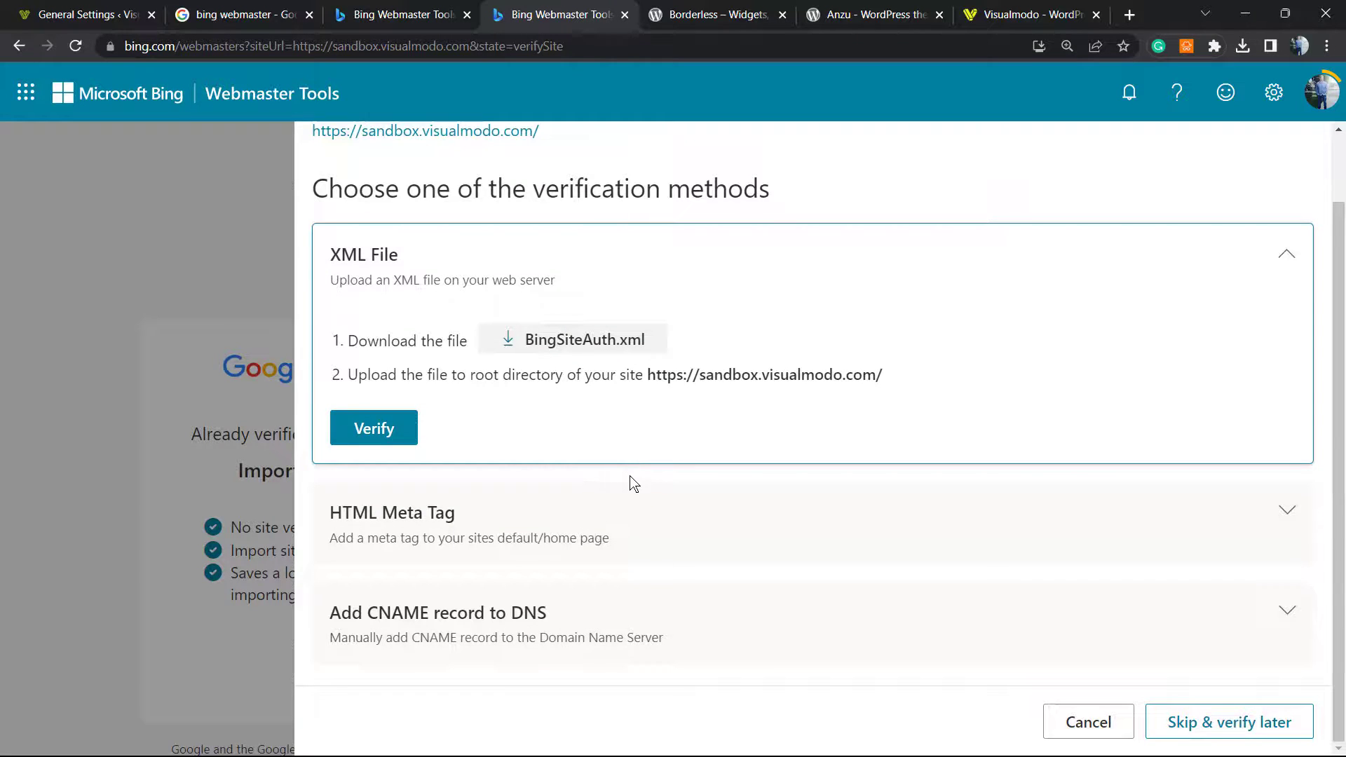
pyautogui.scroll(2, 632, 484)
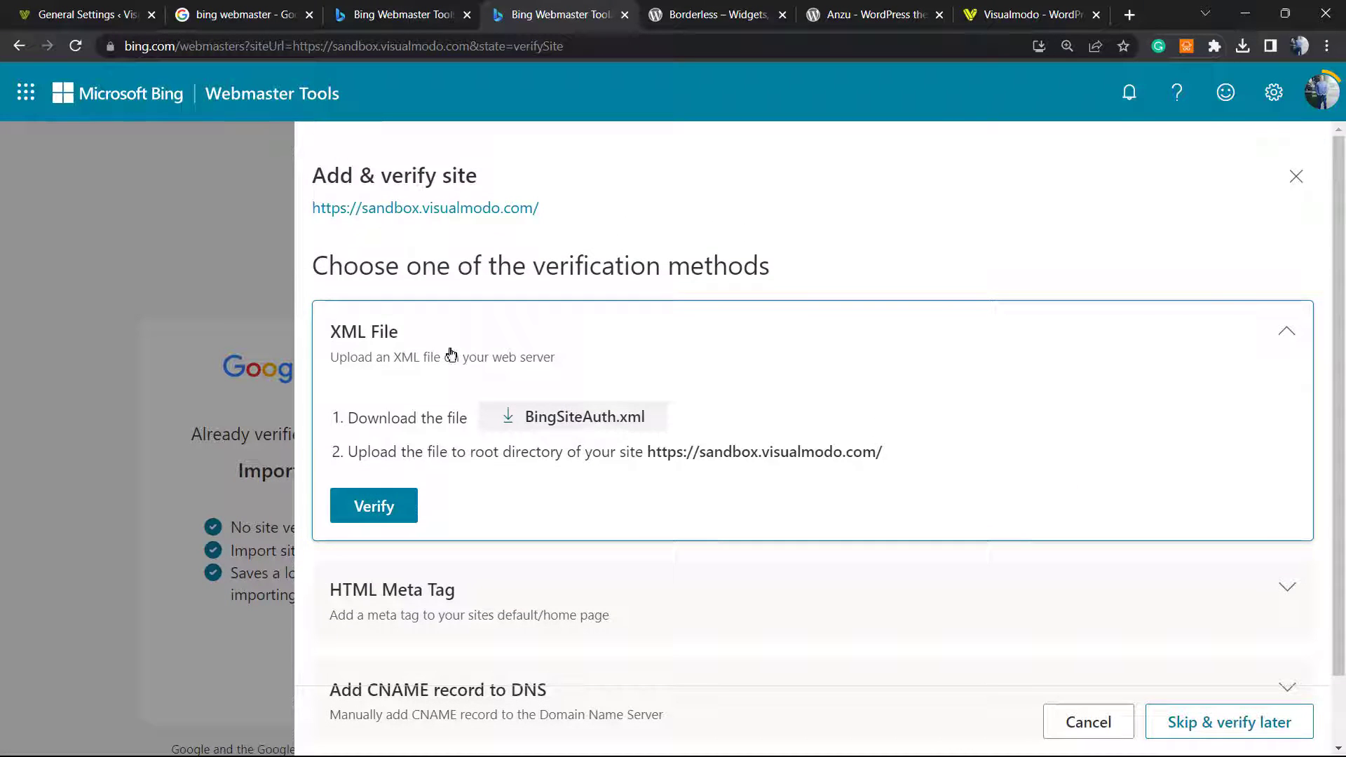
pyautogui.scroll(-1, 471, 514)
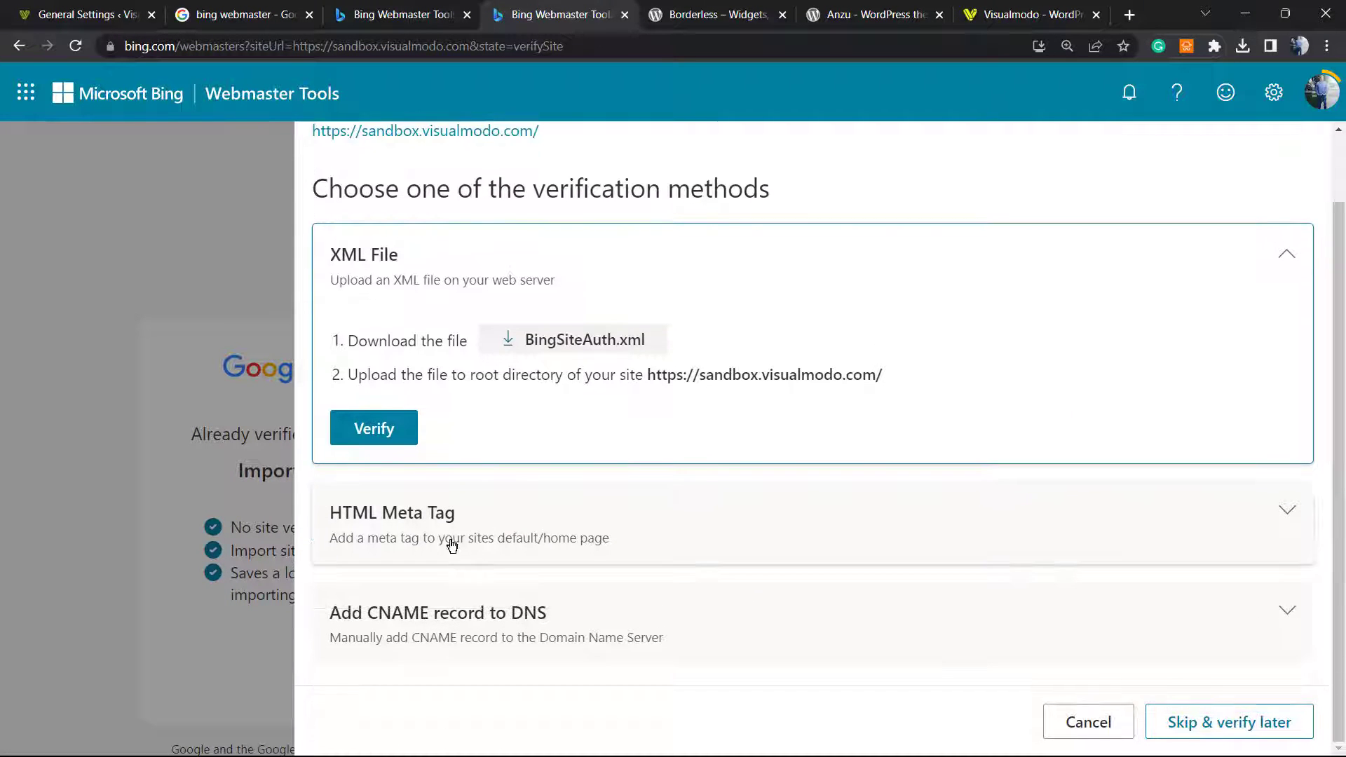
pyautogui.click(444, 512)
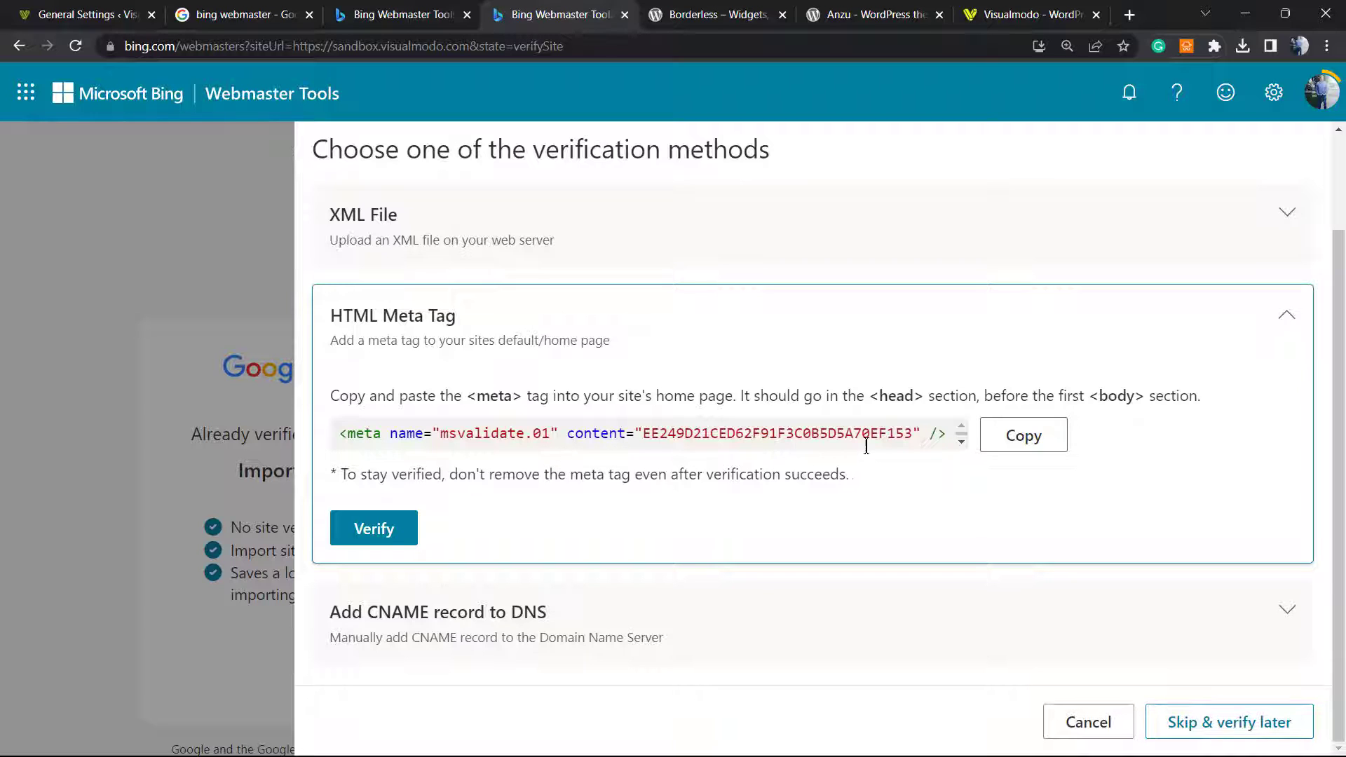
pyautogui.click(456, 436)
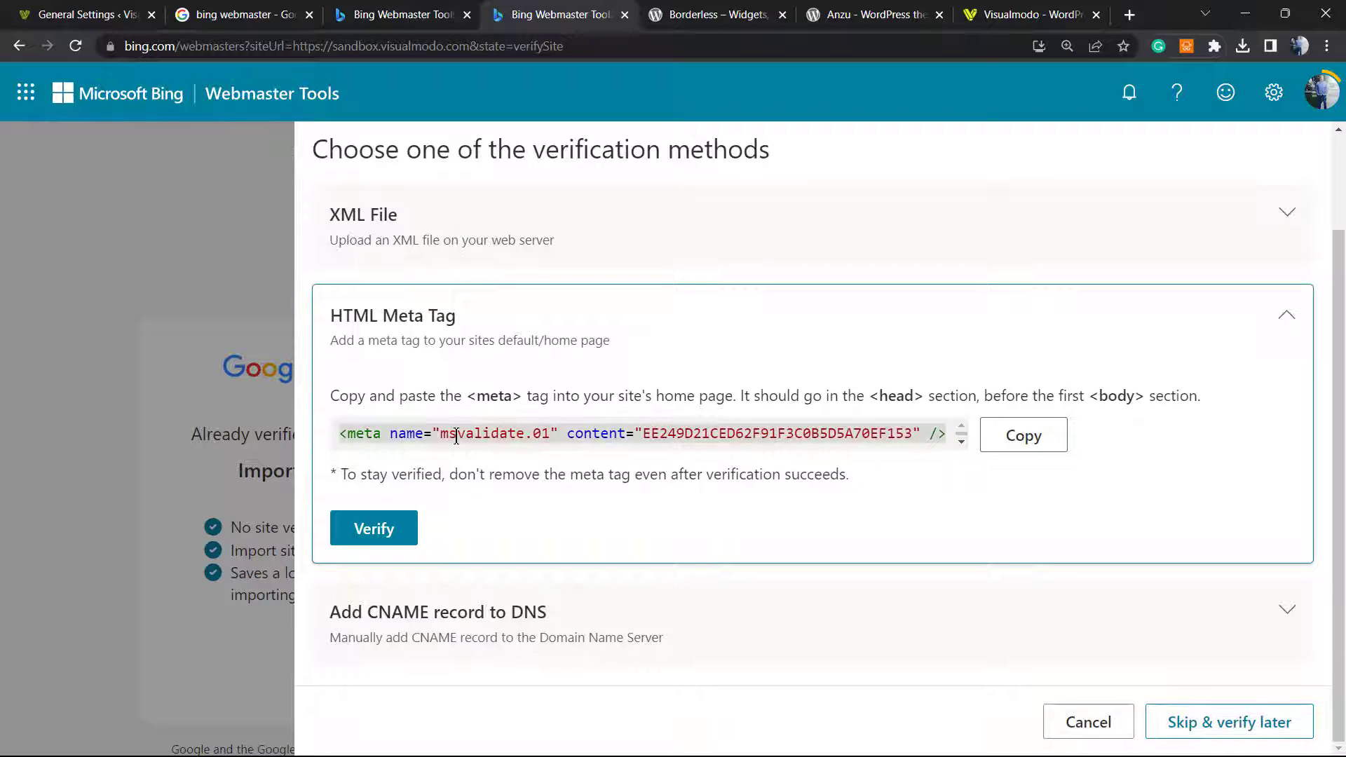
# - Search the plugin directory for 'all in o' and activate All in One SEO
pyautogui.click(157, 7)
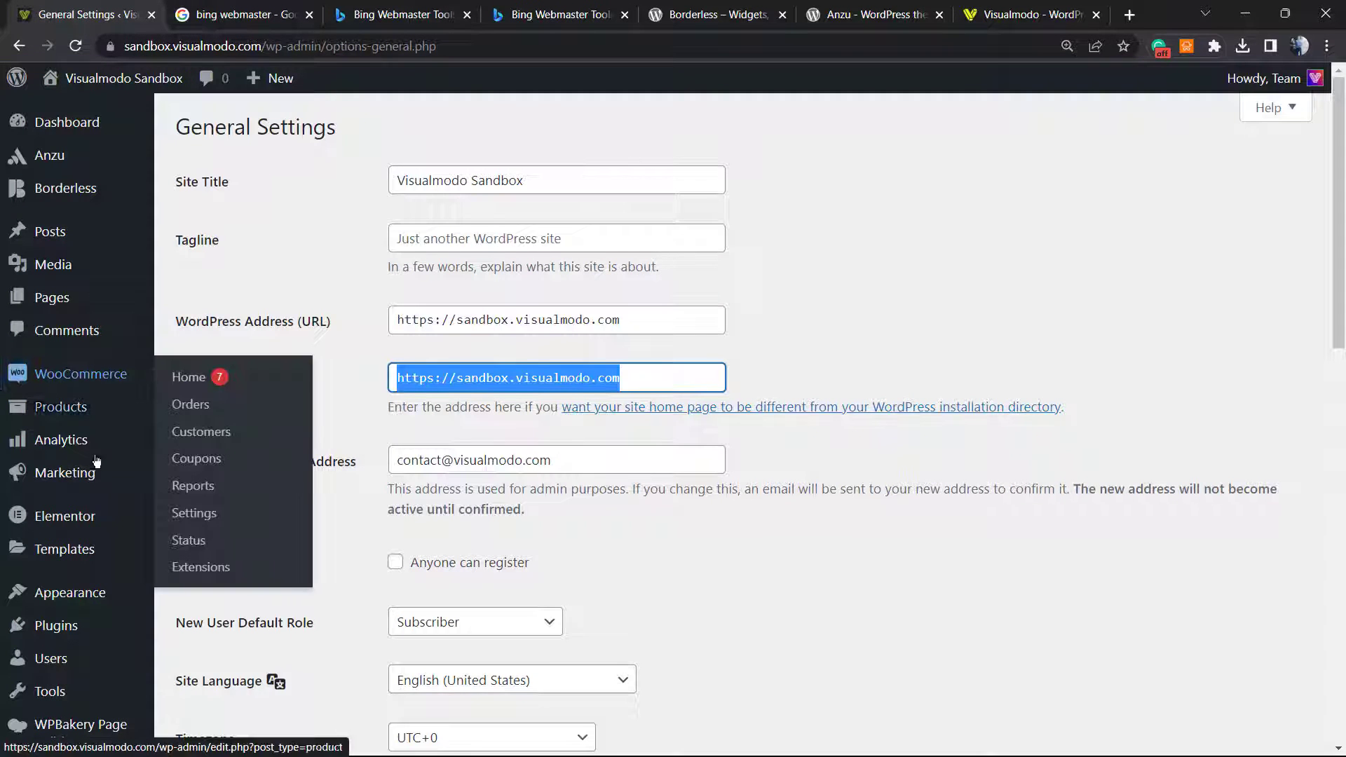
pyautogui.moveTo(52, 625)
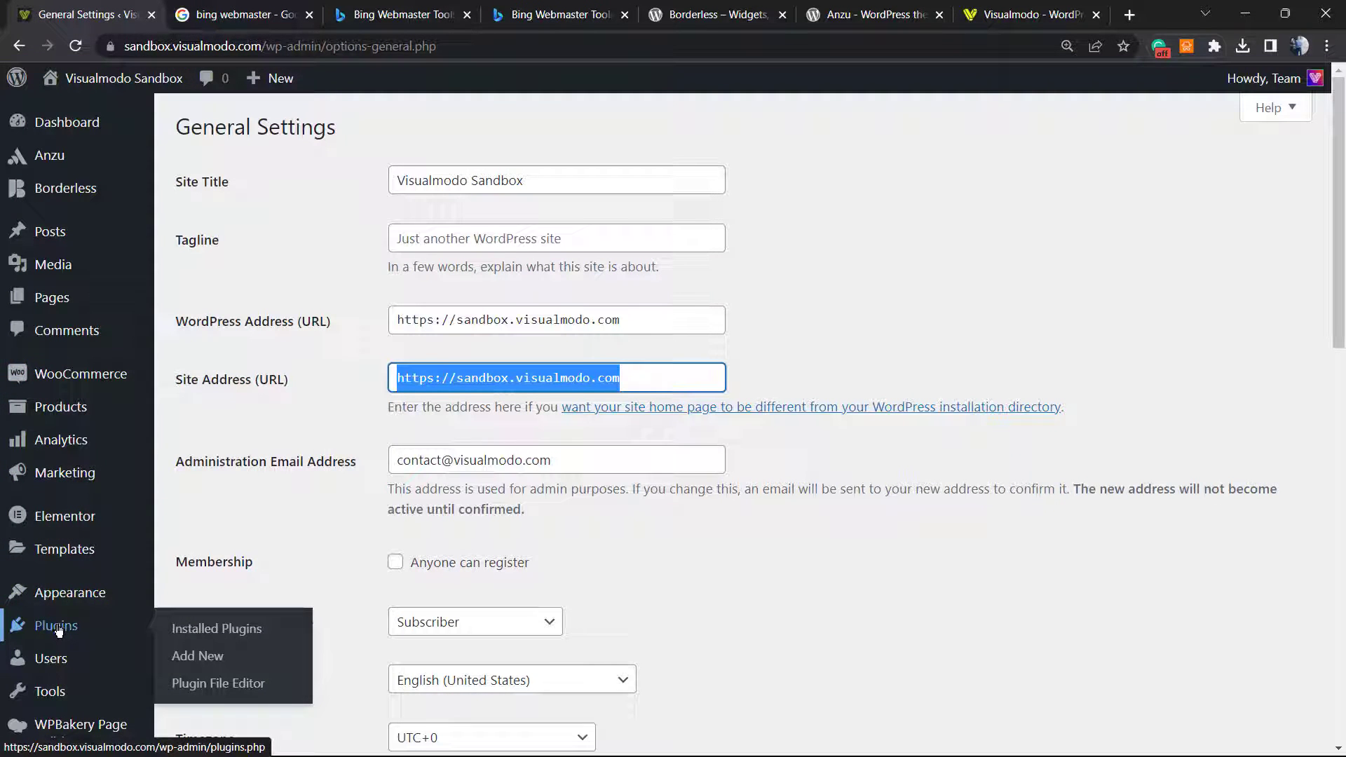
pyautogui.click(223, 666)
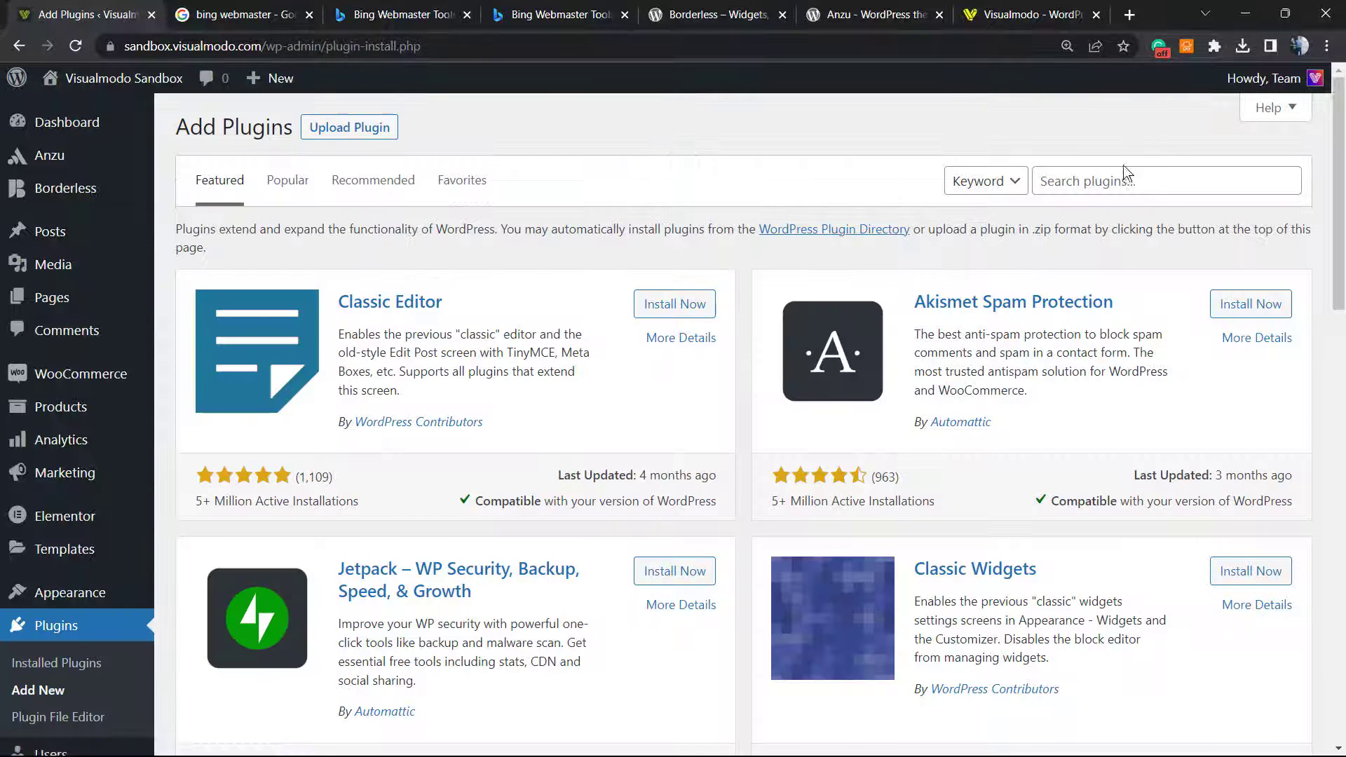
pyautogui.click(1083, 181)
pyautogui.write('a')
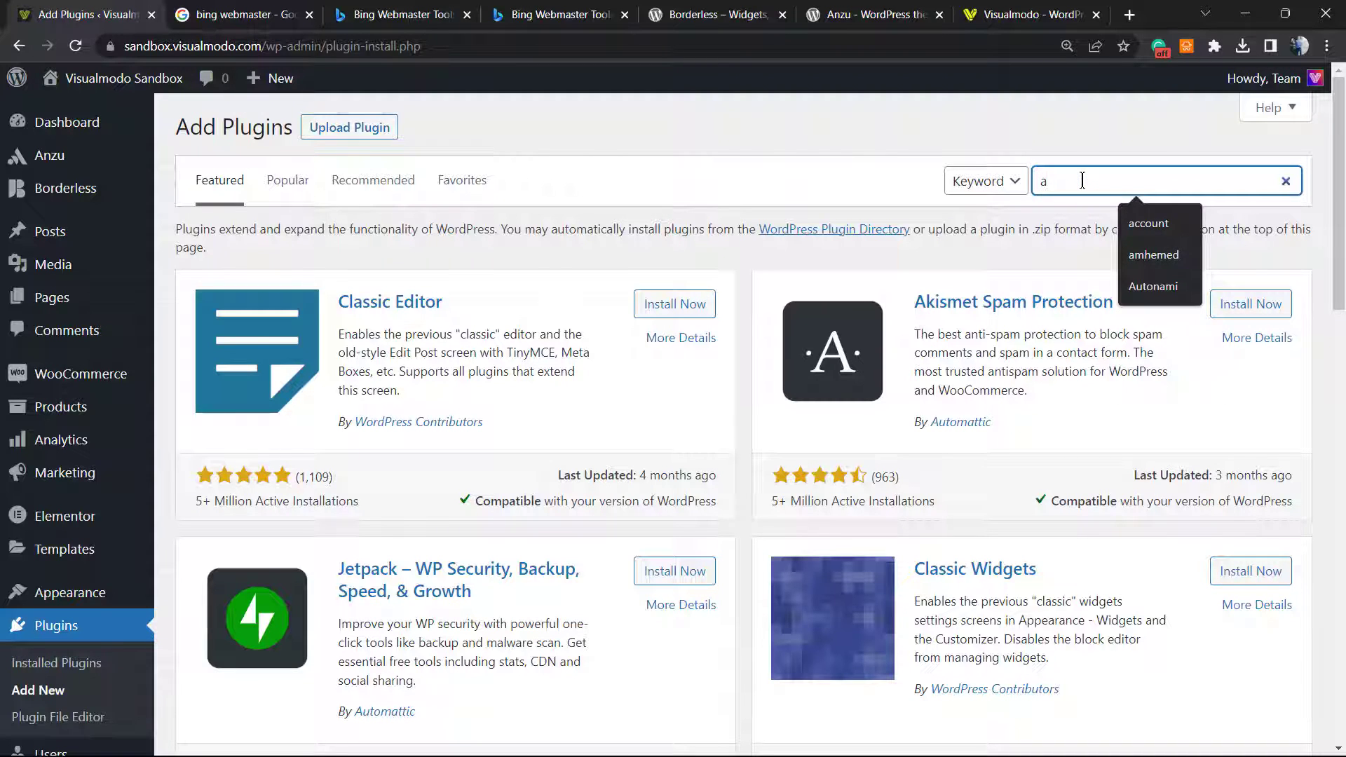
pyautogui.write('ll in one')
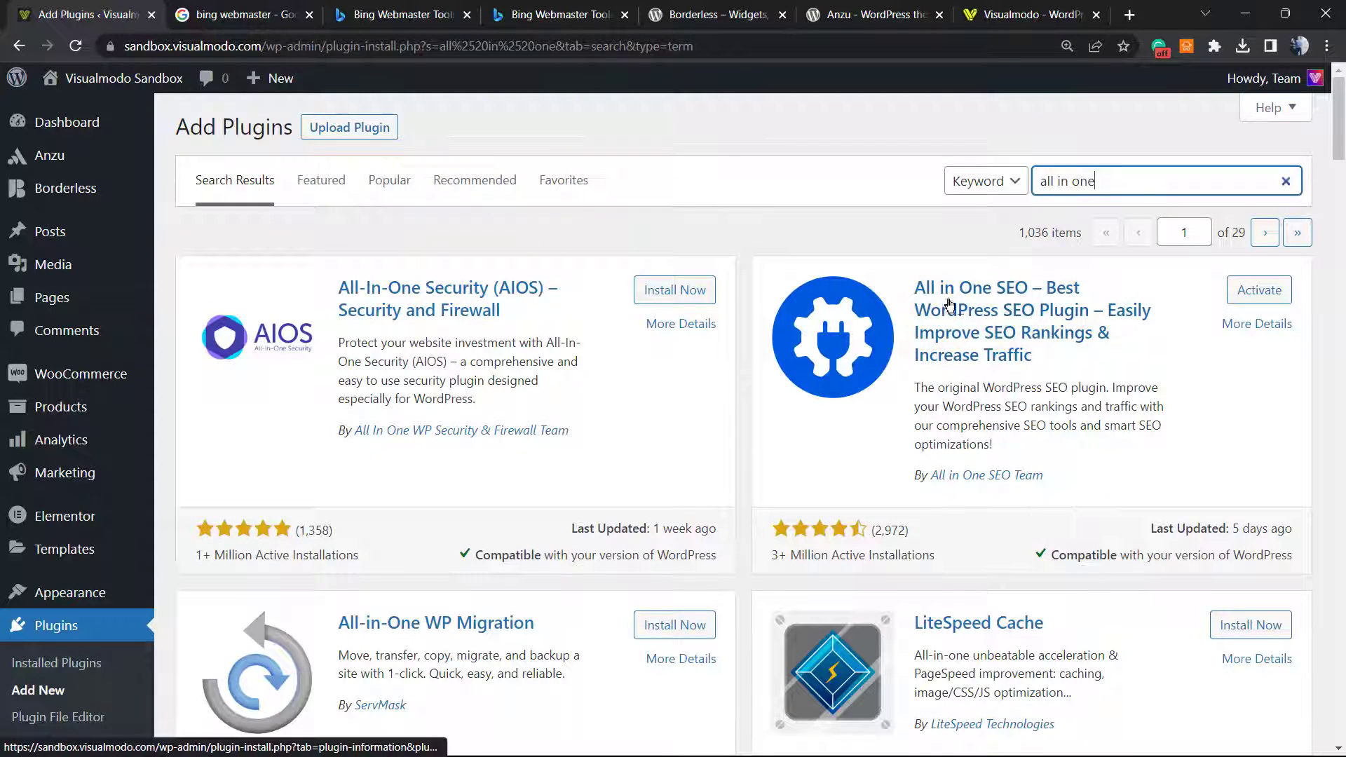
pyautogui.click(1287, 291)
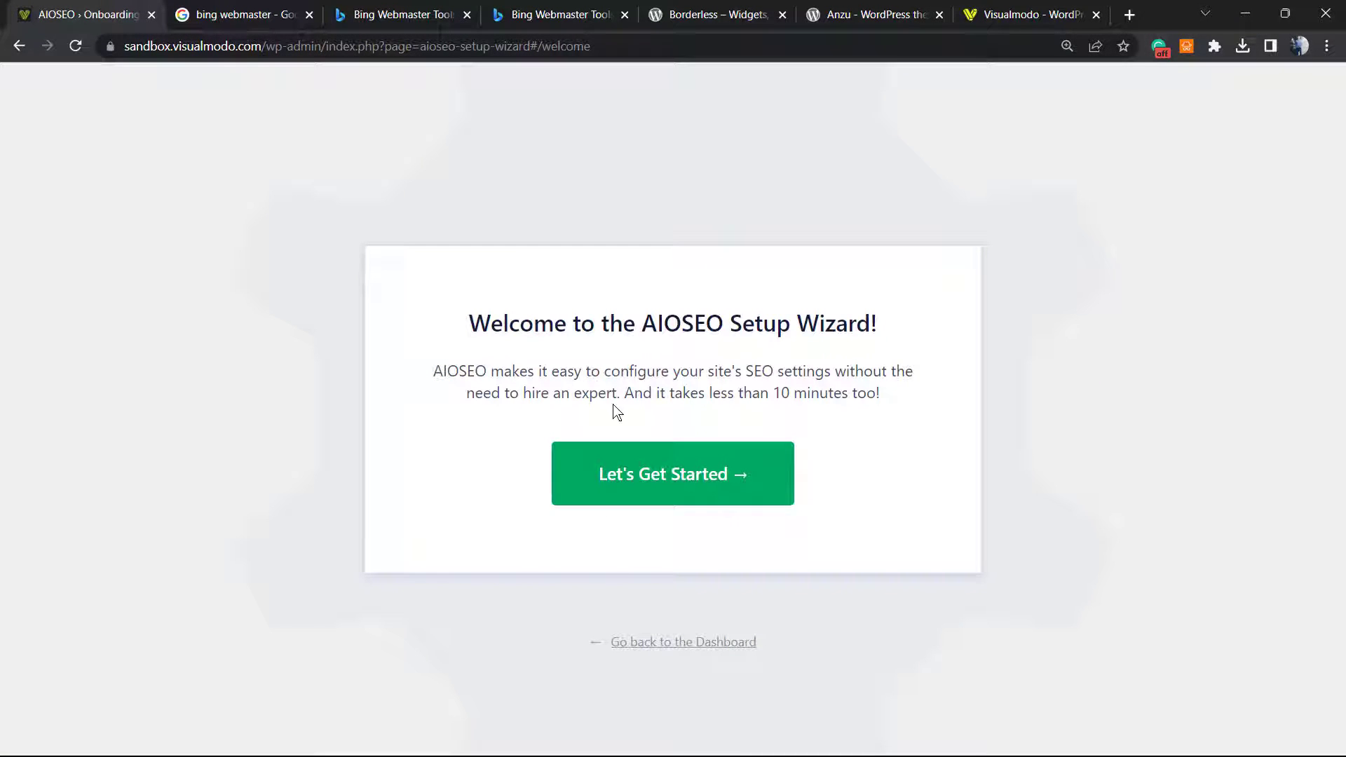
# - Exit the AIOSEO setup wizard, decline usage data sharing, and go back to General Settings
pyautogui.click(685, 643)
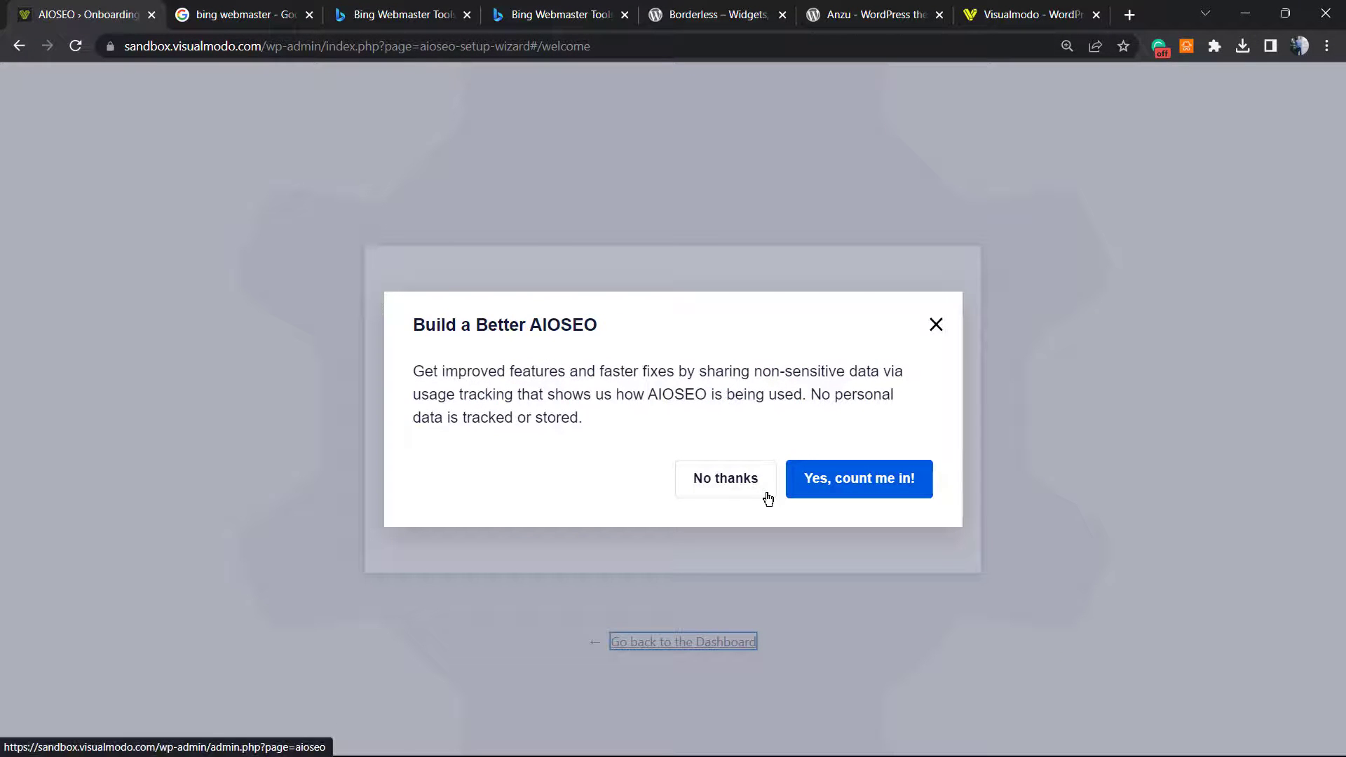
pyautogui.click(733, 491)
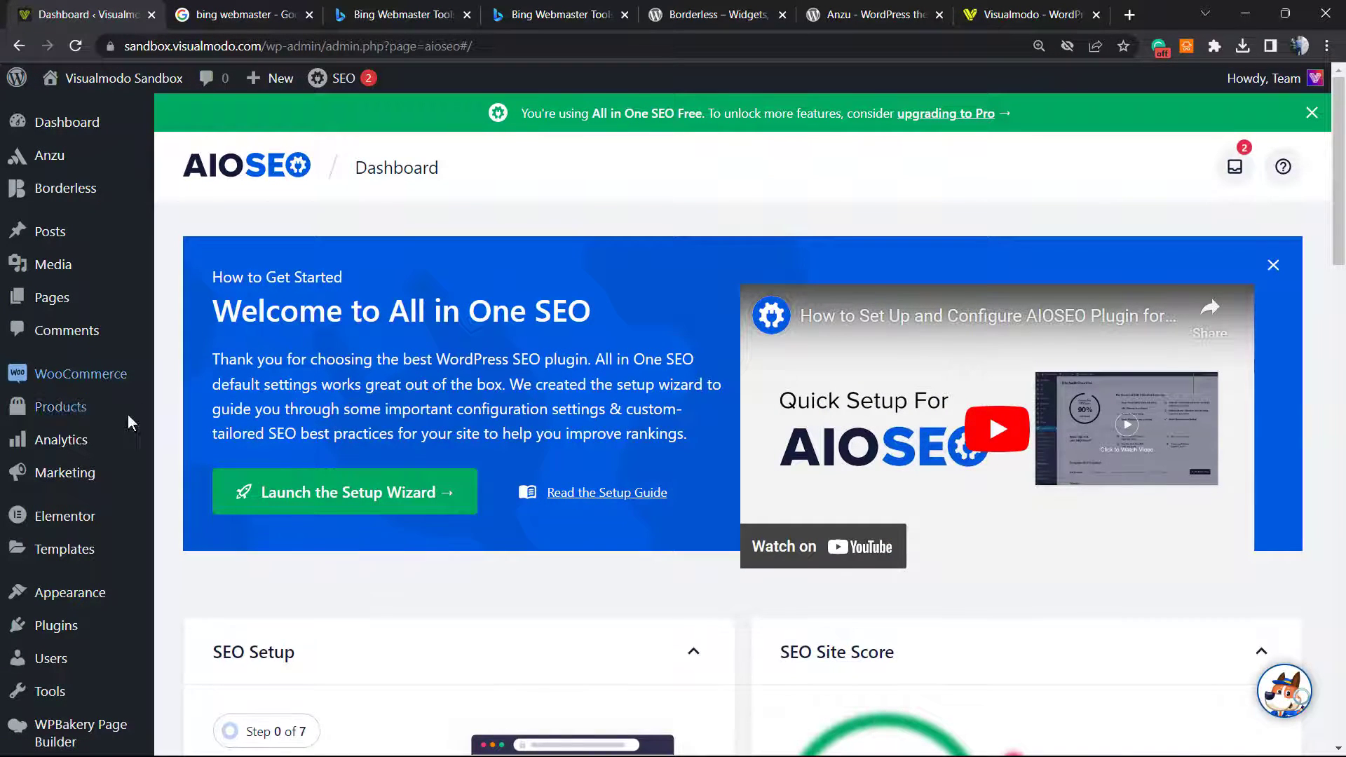
pyautogui.scroll(-5, 177, 428)
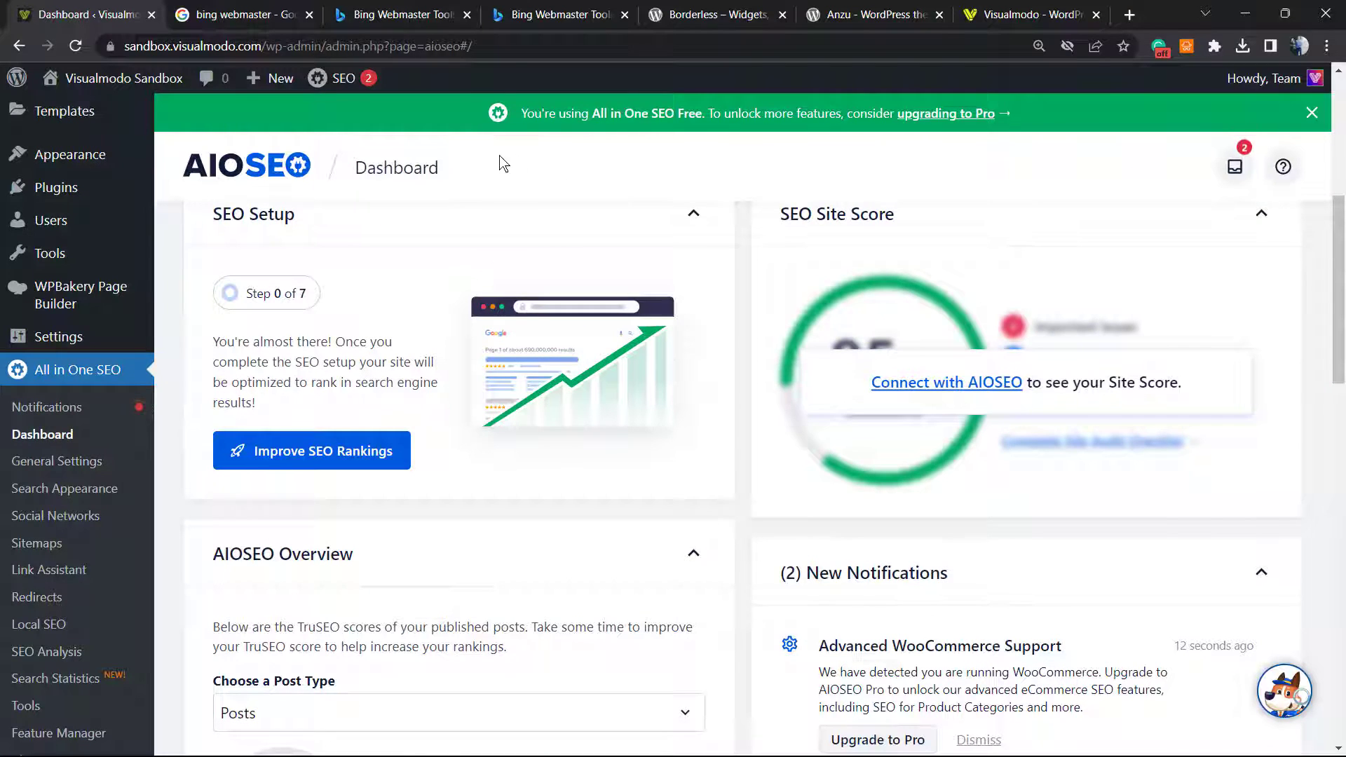
pyautogui.hotkey('alt', 'Left')
pyautogui.scroll(-1, 119, 491)
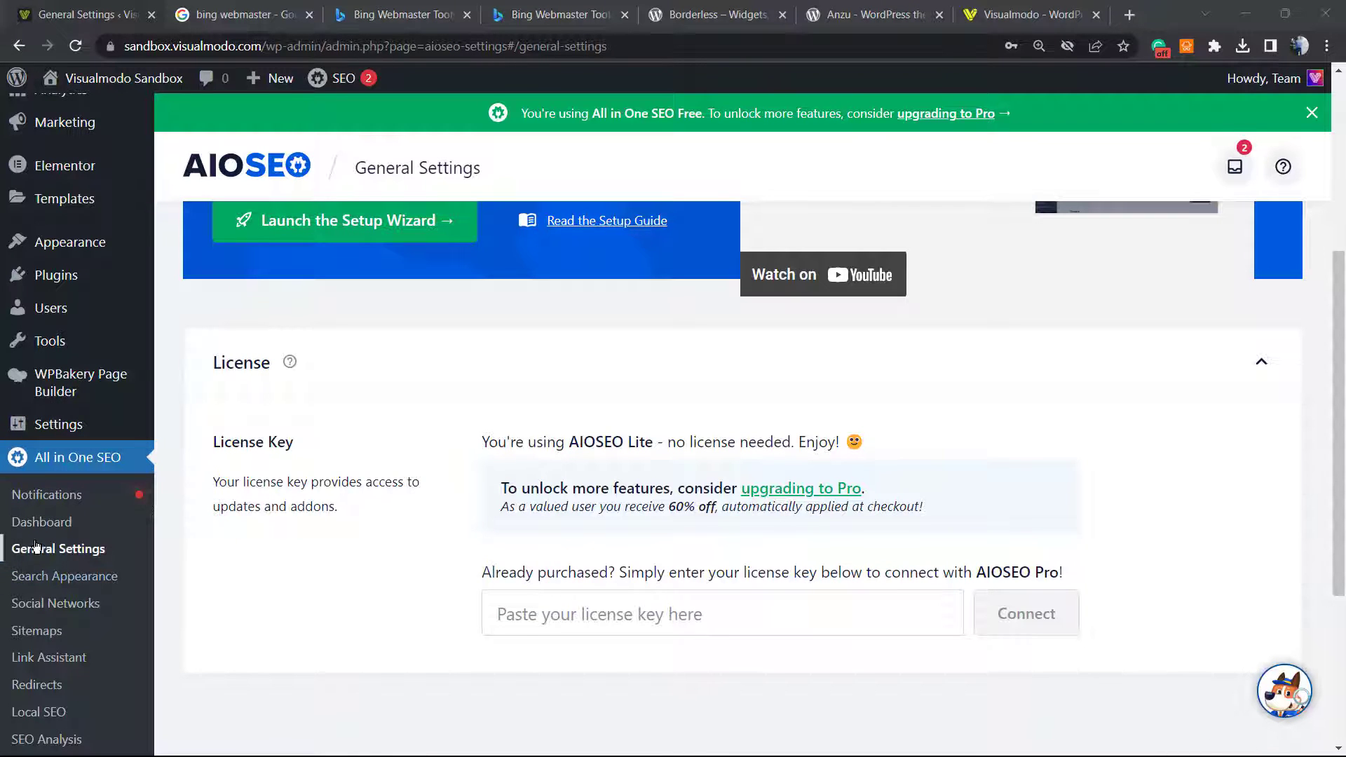
# - Reveal the Bing Verification Code field via AIOSEO's Webmaster Tools tab and Bing card
pyautogui.click(68, 554)
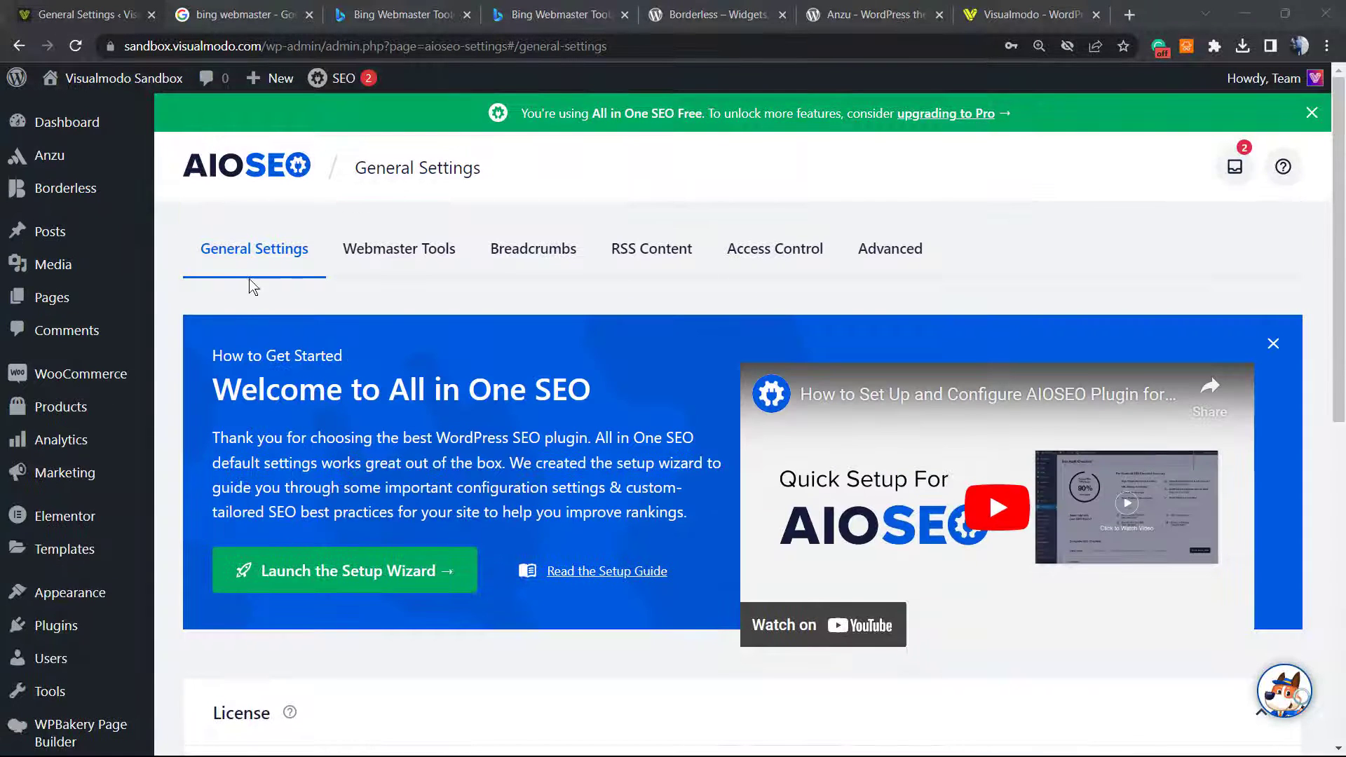
pyautogui.click(398, 261)
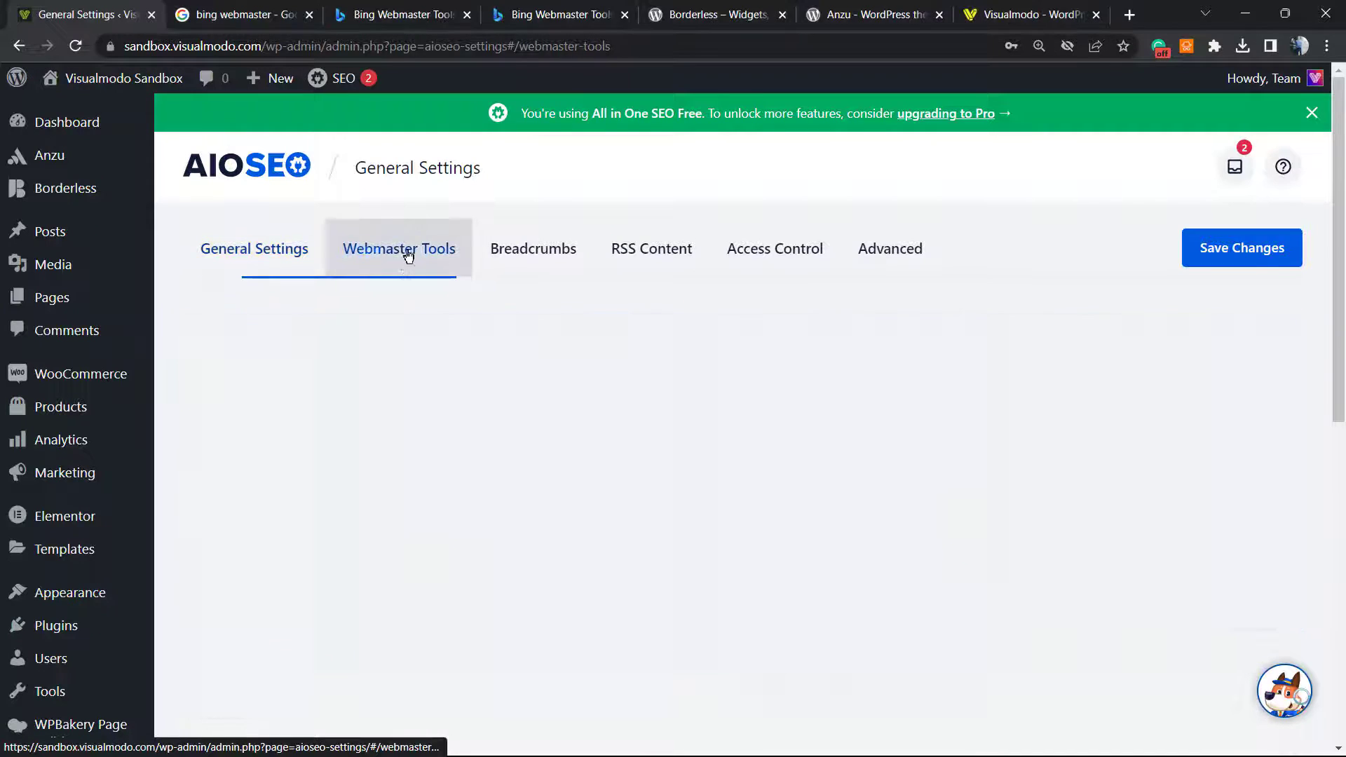
pyautogui.scroll(-2, 477, 321)
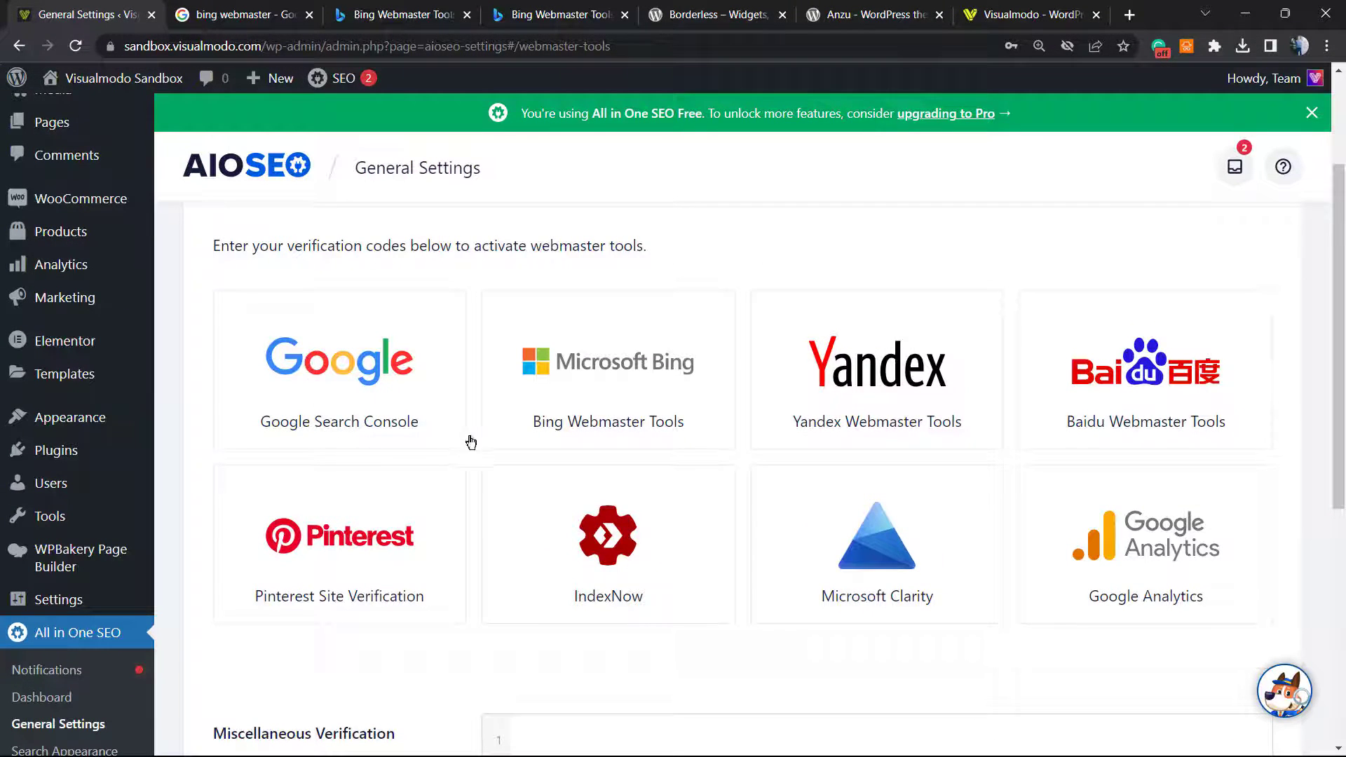
pyautogui.click(582, 367)
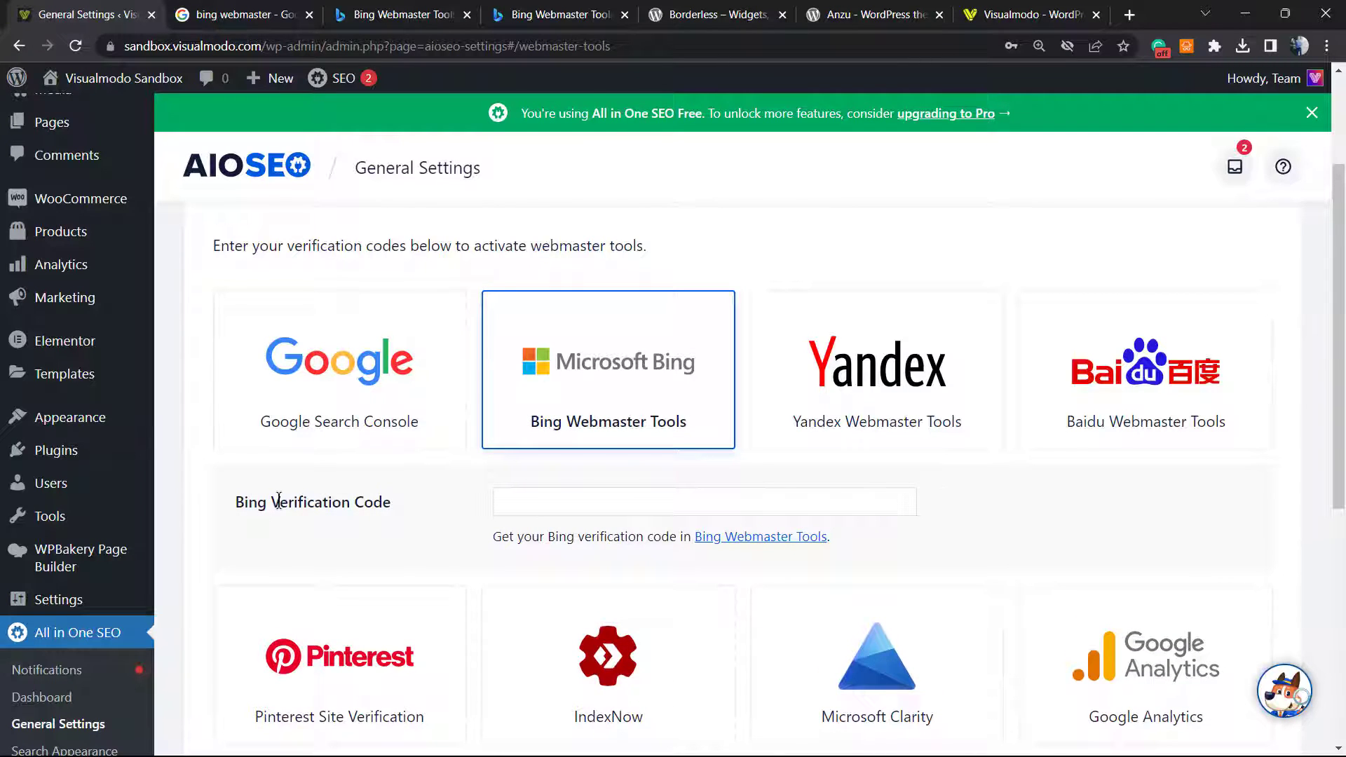
# - Switch to Bing's Add & verify site page showing the HTML Meta Tag step
pyautogui.click(242, 14)
pyautogui.click(404, 14)
pyautogui.click(554, 15)
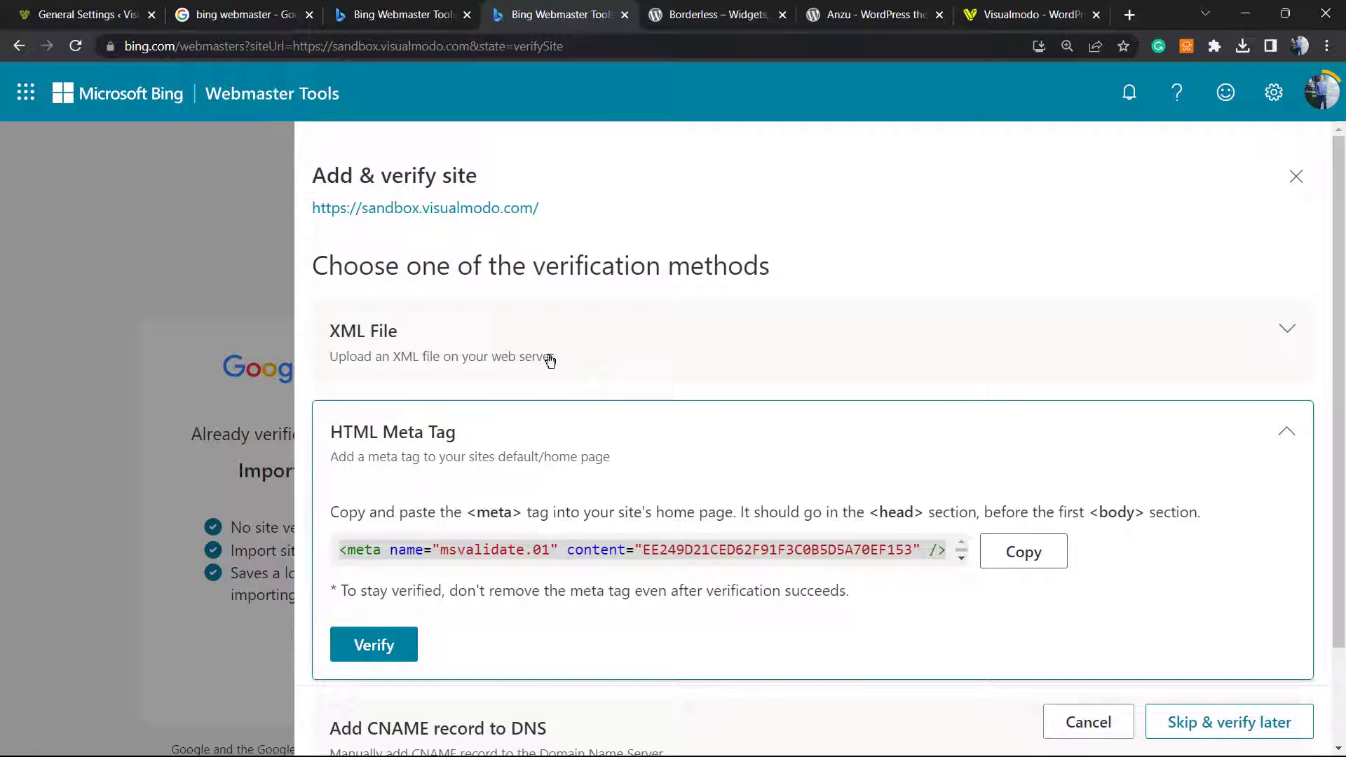
# - Select the meta tag's content code on Bing and return to the AIOSEO settings tab
pyautogui.doubleClick(697, 554)
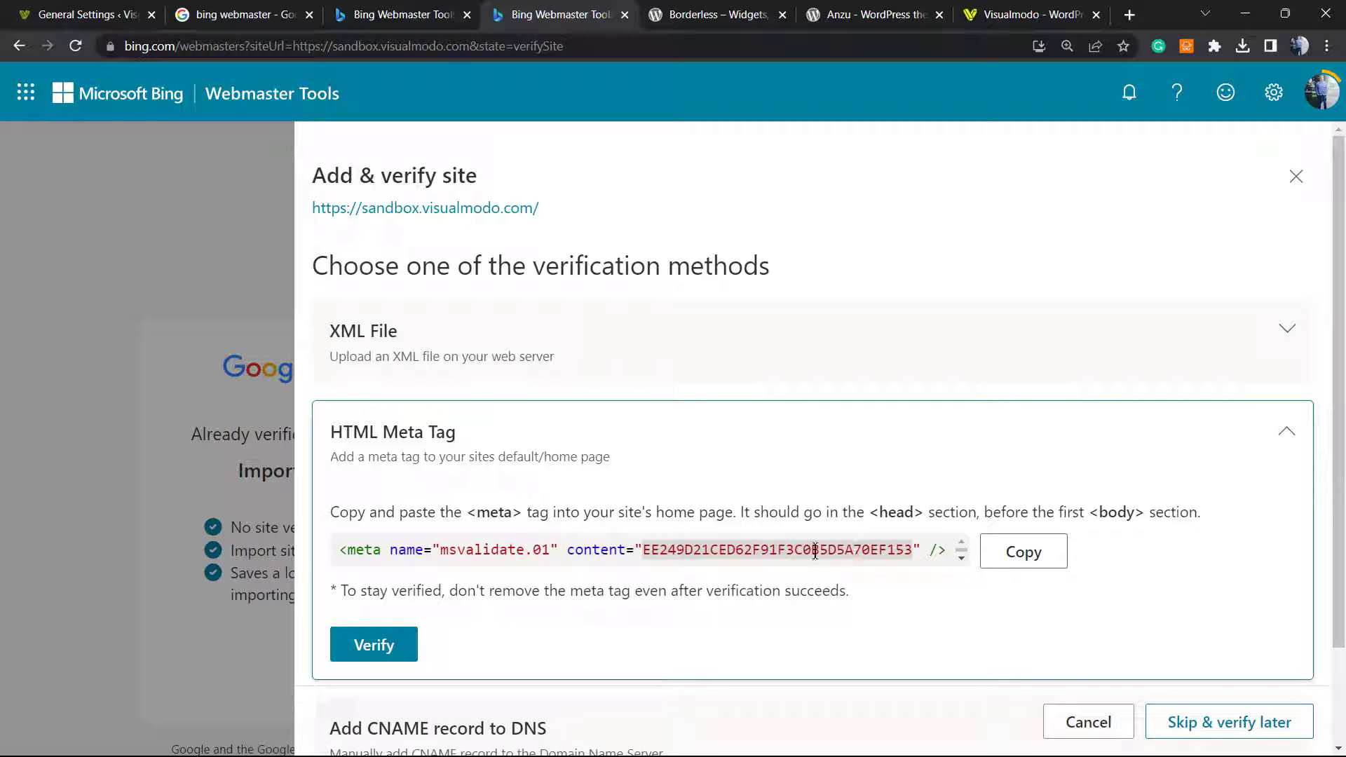
pyautogui.click(356, 9)
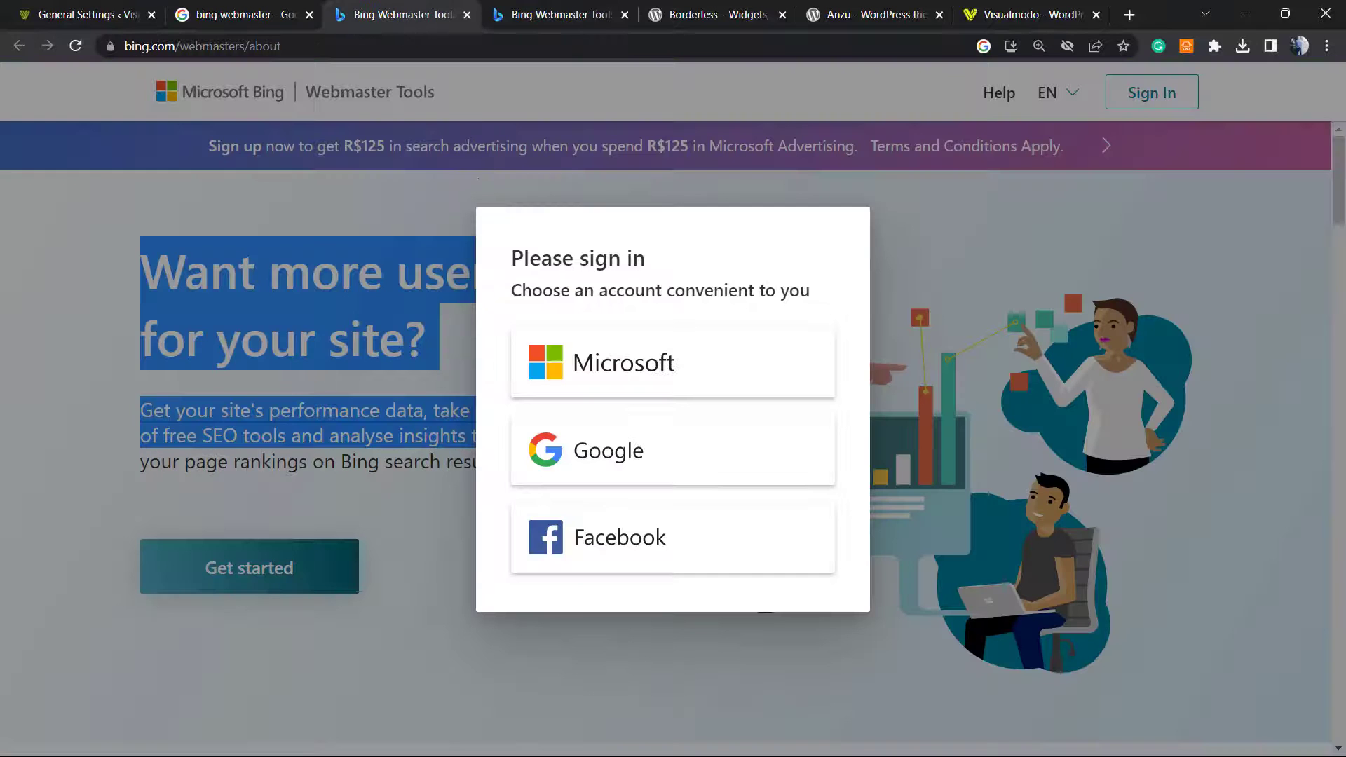
pyautogui.click(284, 10)
# - Clear the site address wrongly pasted into AIOSEO's Bing Verification Code field
pyautogui.click(47, 6)
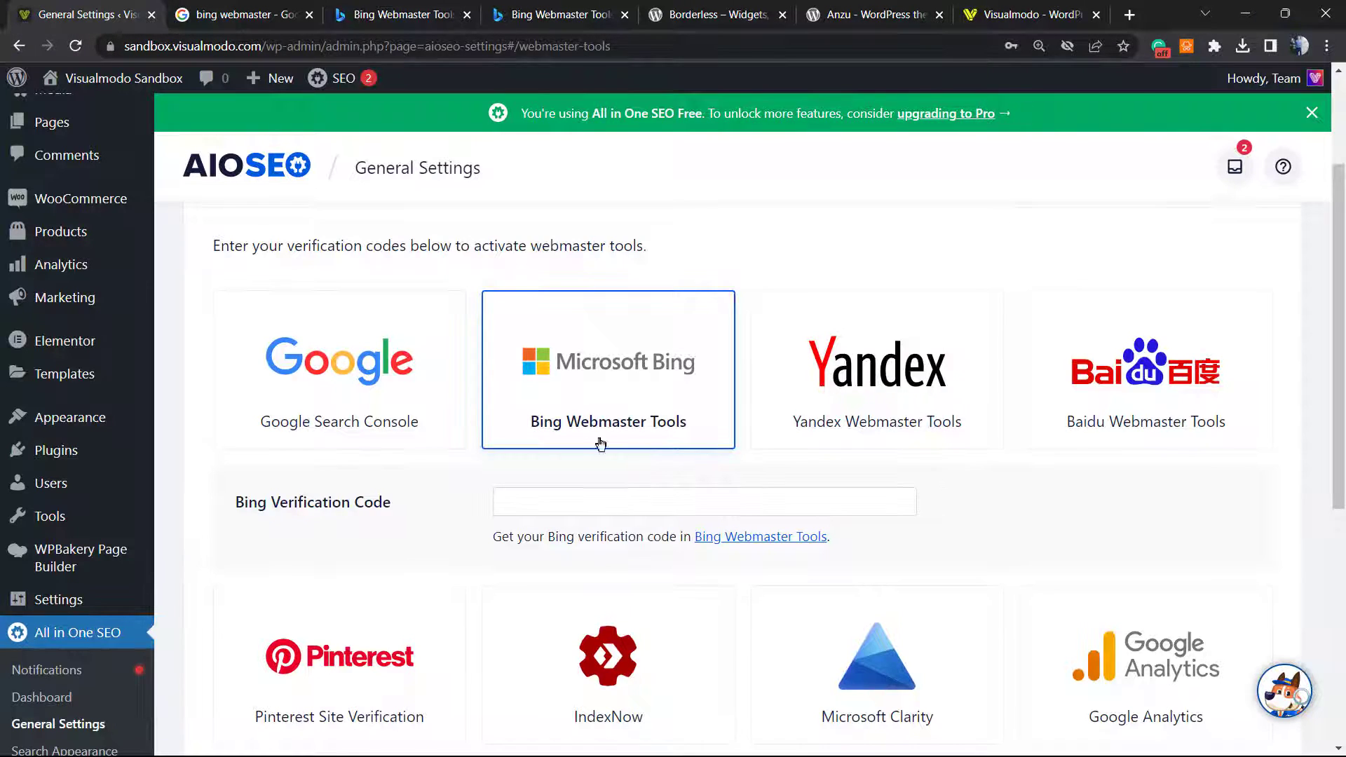
pyautogui.click(658, 493)
pyautogui.hotkey('ctrl', 'v')
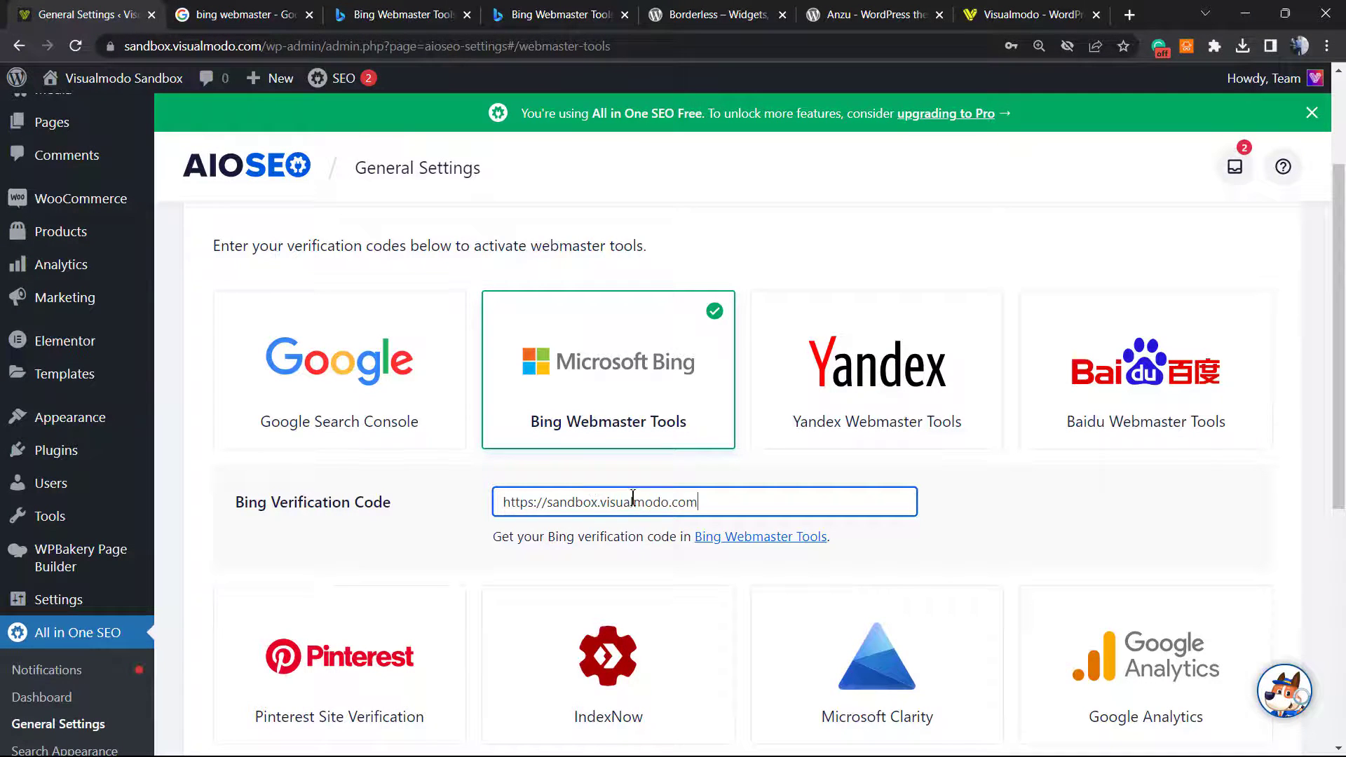
pyautogui.tripleClick(635, 500)
pyautogui.press('BackSpace')
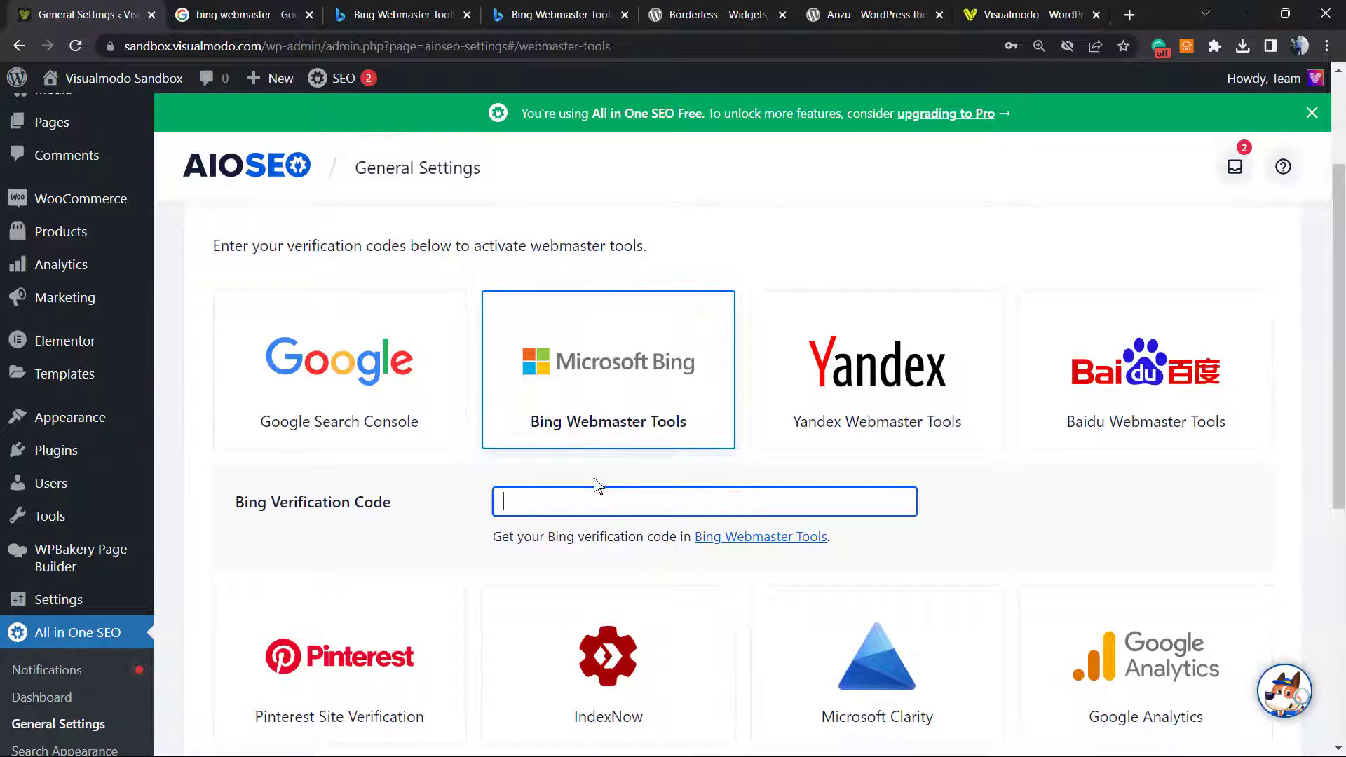
# - Copy Bing's msvalidate.01 meta tag, paste it into the Bing field, and trim it to the code
pyautogui.click(442, 13)
pyautogui.click(615, 8)
pyautogui.click(1020, 549)
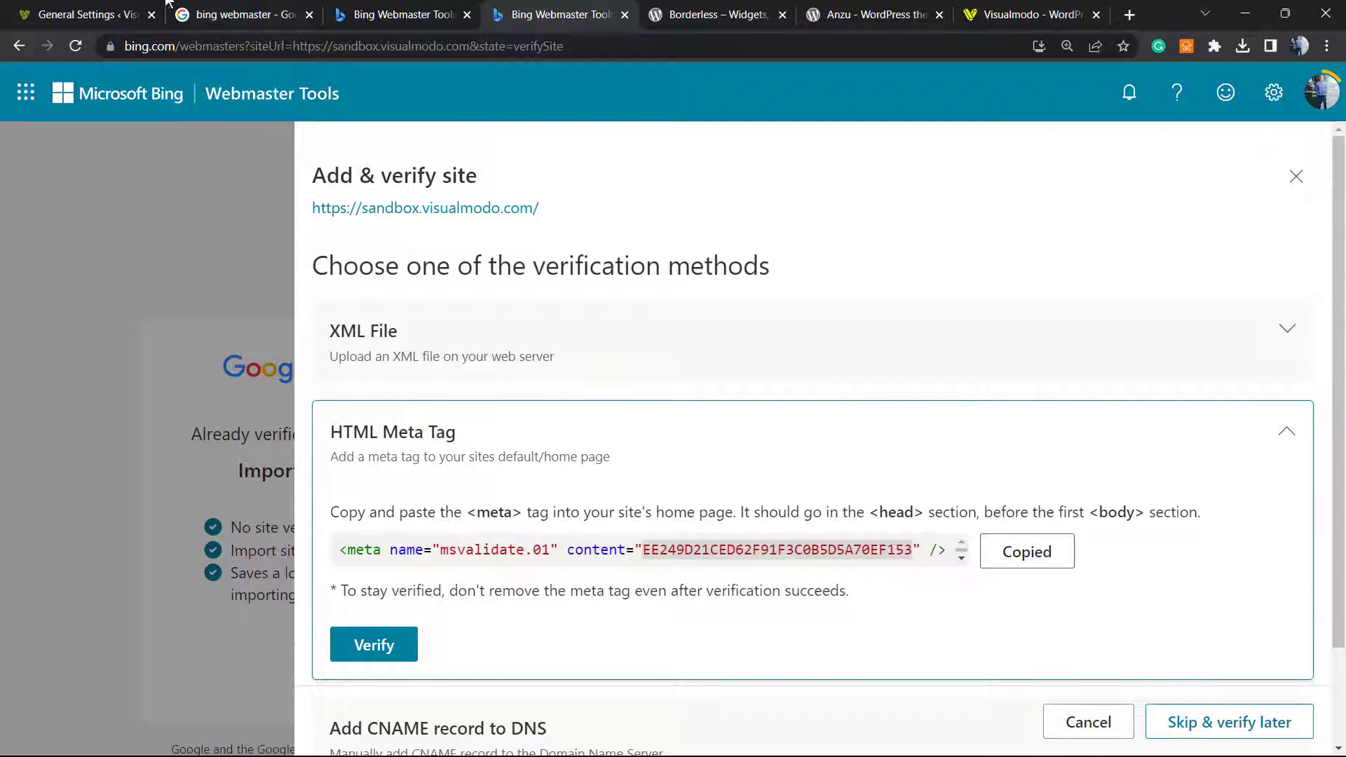
pyautogui.hotkey('ctrl', '1')
pyautogui.hotkey('ctrl', 'v')
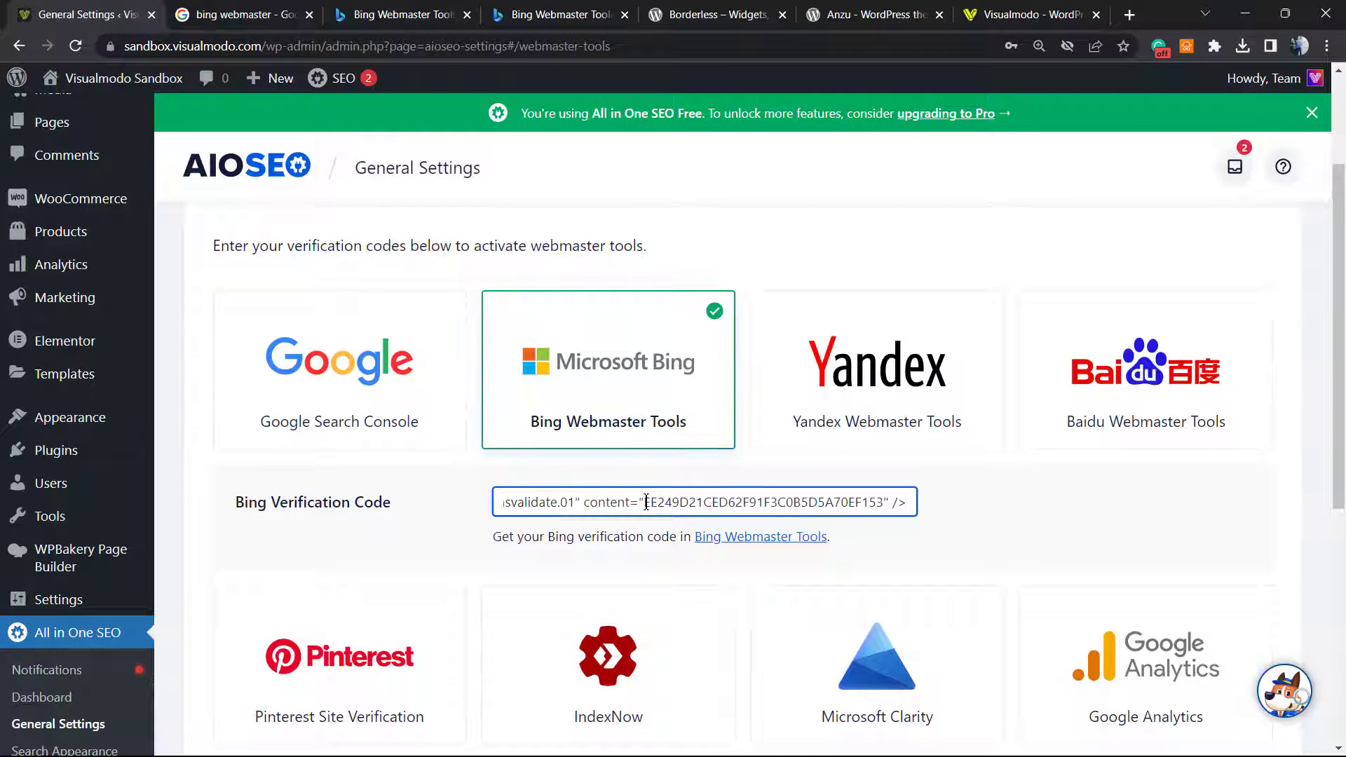
pyautogui.moveTo(642, 502); pyautogui.dragTo(291, 474)
pyautogui.press('BackSpace')
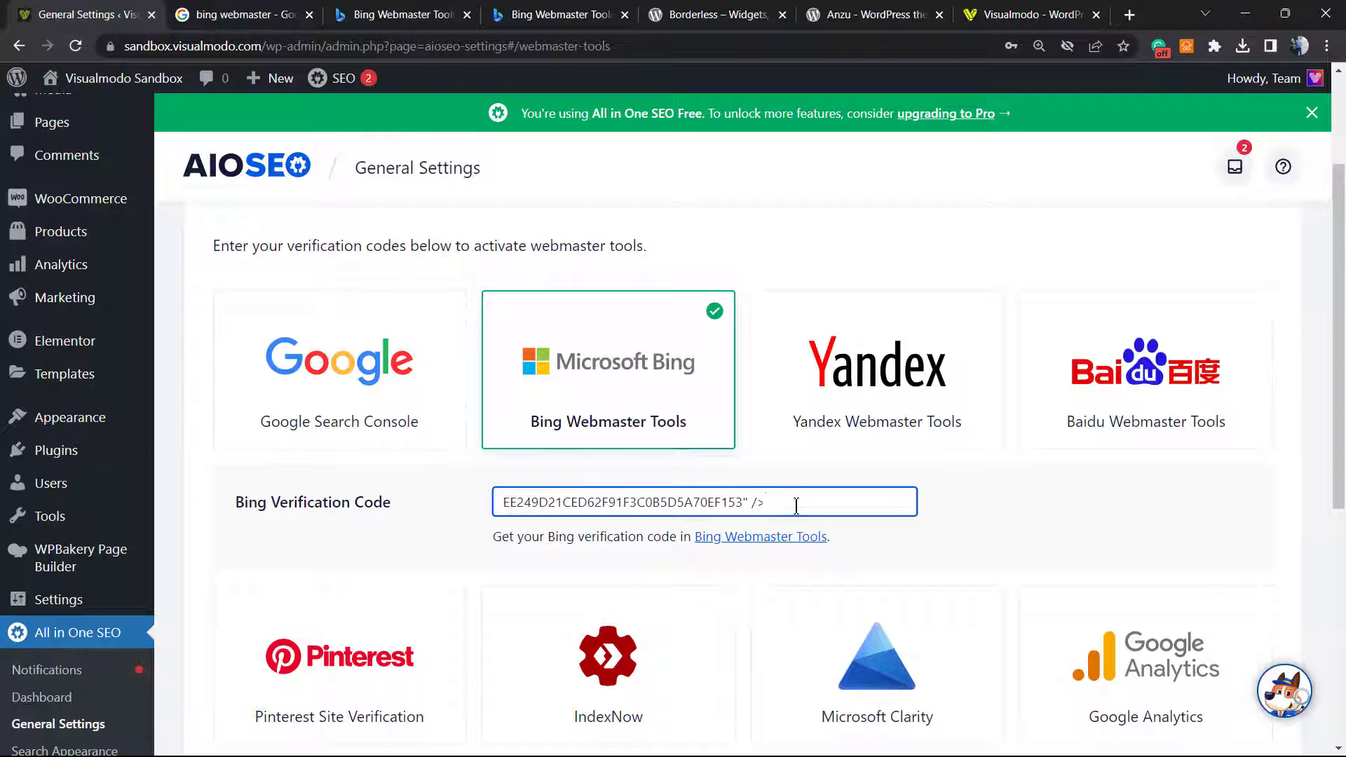
pyautogui.doubleClick(620, 502)
# - Save the AIOSEO Webmaster Tools settings and confirm the Bing code is kept
pyautogui.scroll(-3, 518, 469)
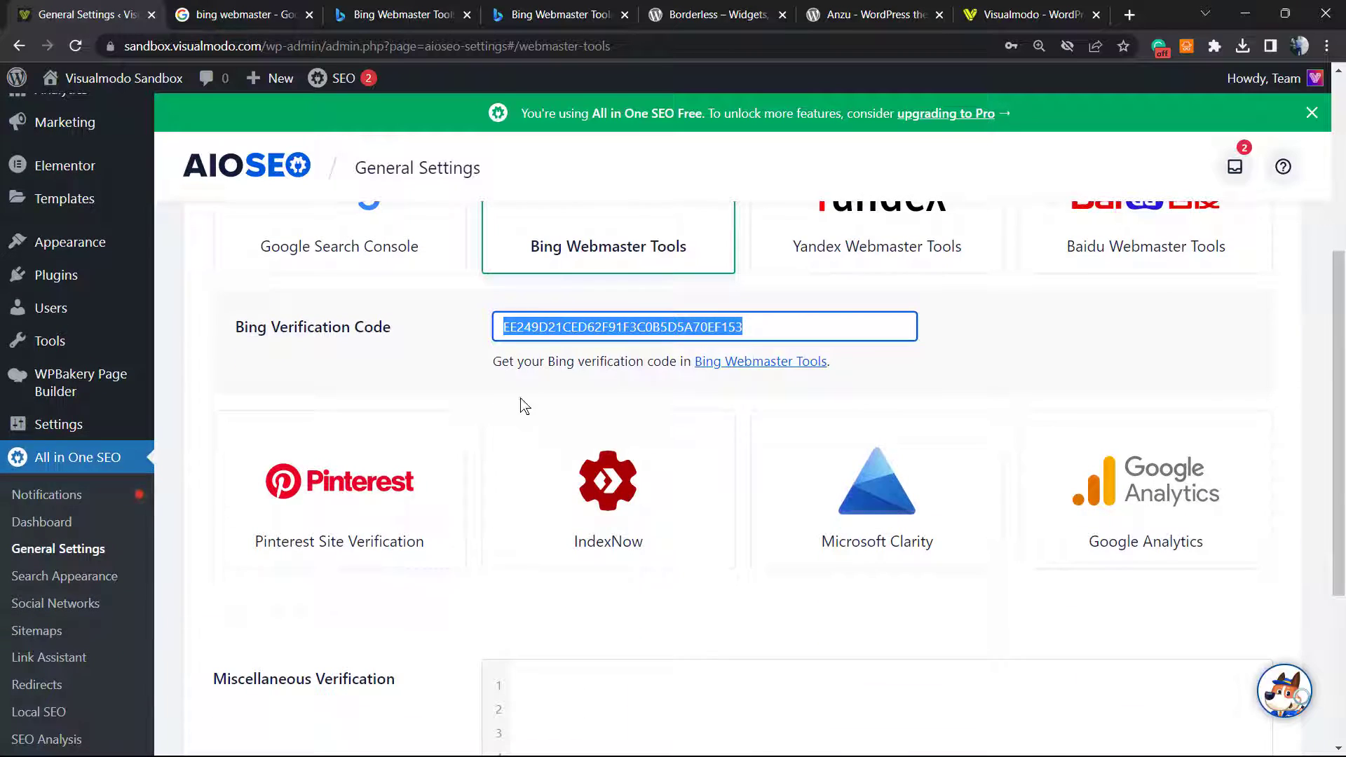
pyautogui.scroll(1, 519, 421)
pyautogui.scroll(-5, 421, 392)
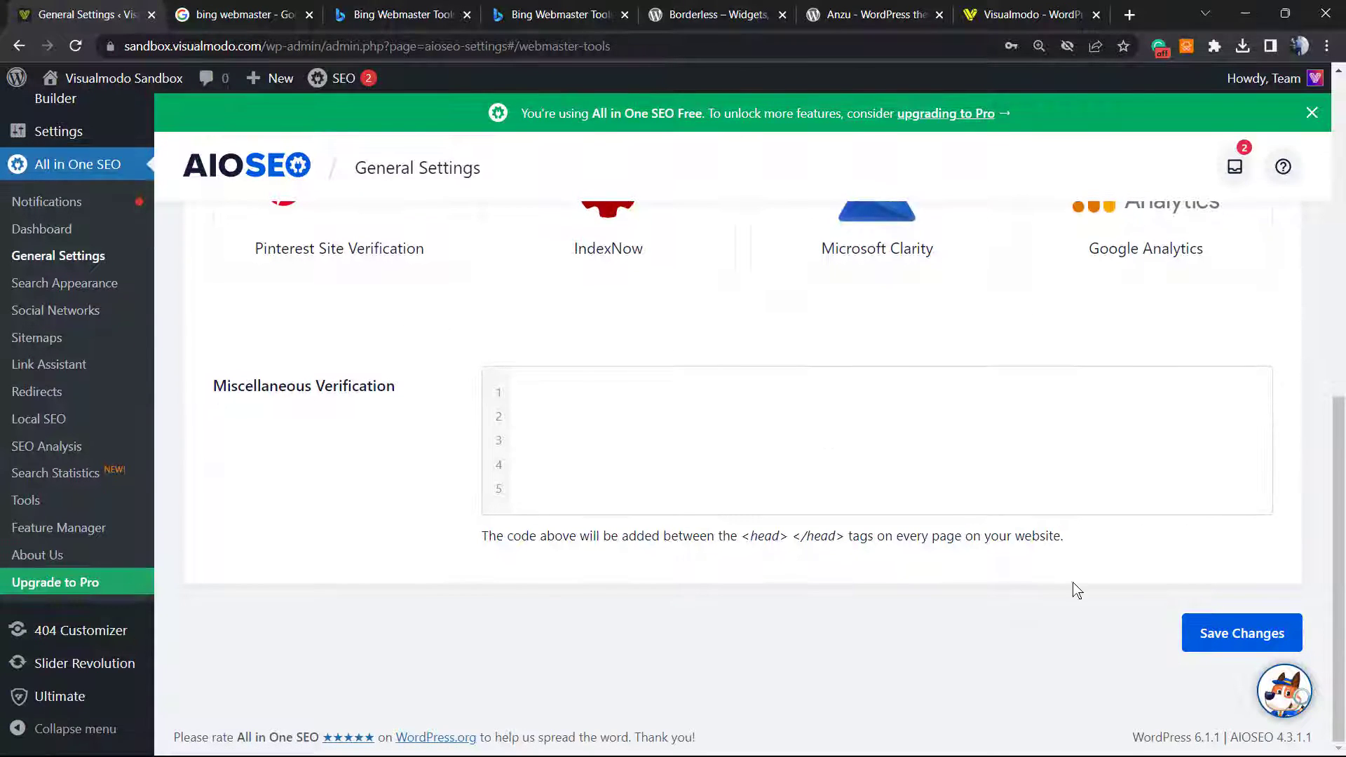
pyautogui.click(1202, 633)
pyautogui.scroll(8, 874, 412)
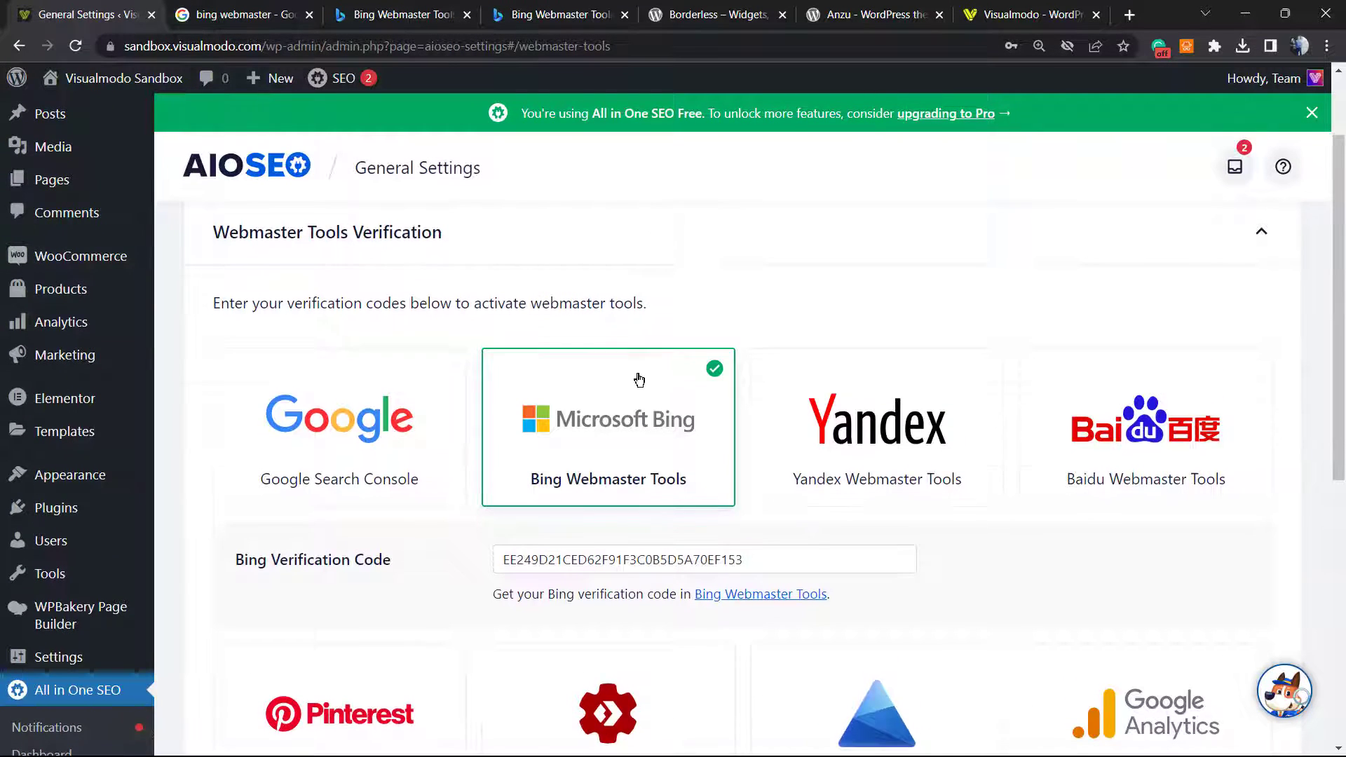
pyautogui.scroll(2, 639, 380)
pyautogui.scroll(-1, 944, 394)
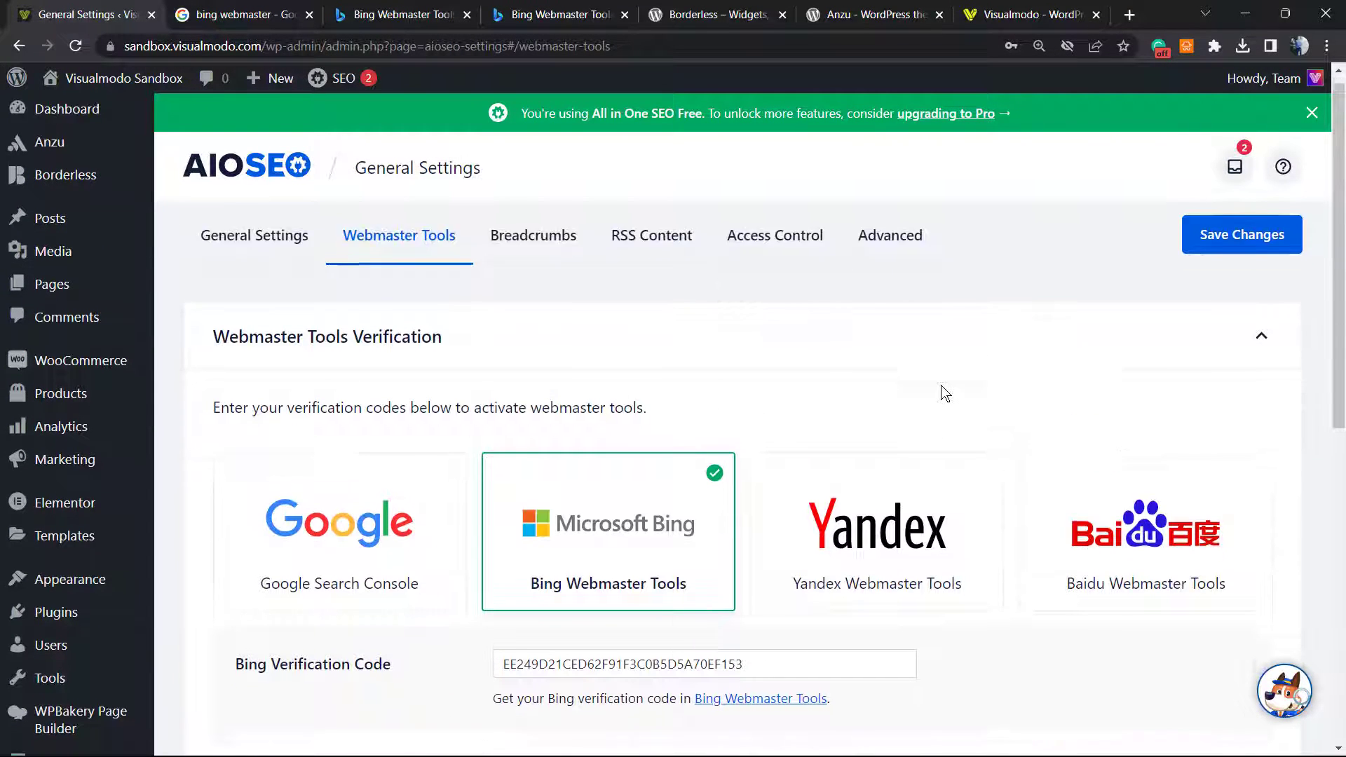
pyautogui.scroll(-10, 945, 394)
pyautogui.click(1237, 633)
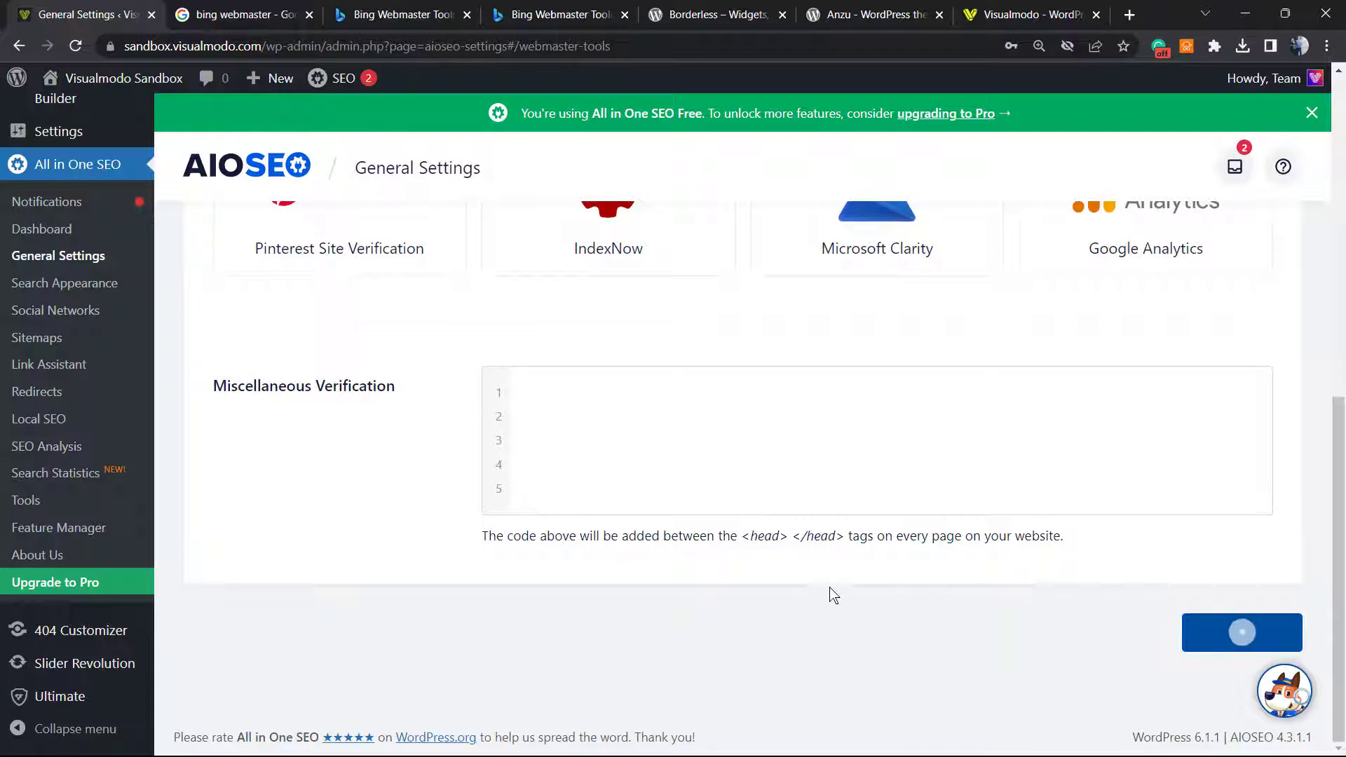
pyautogui.scroll(9, 607, 429)
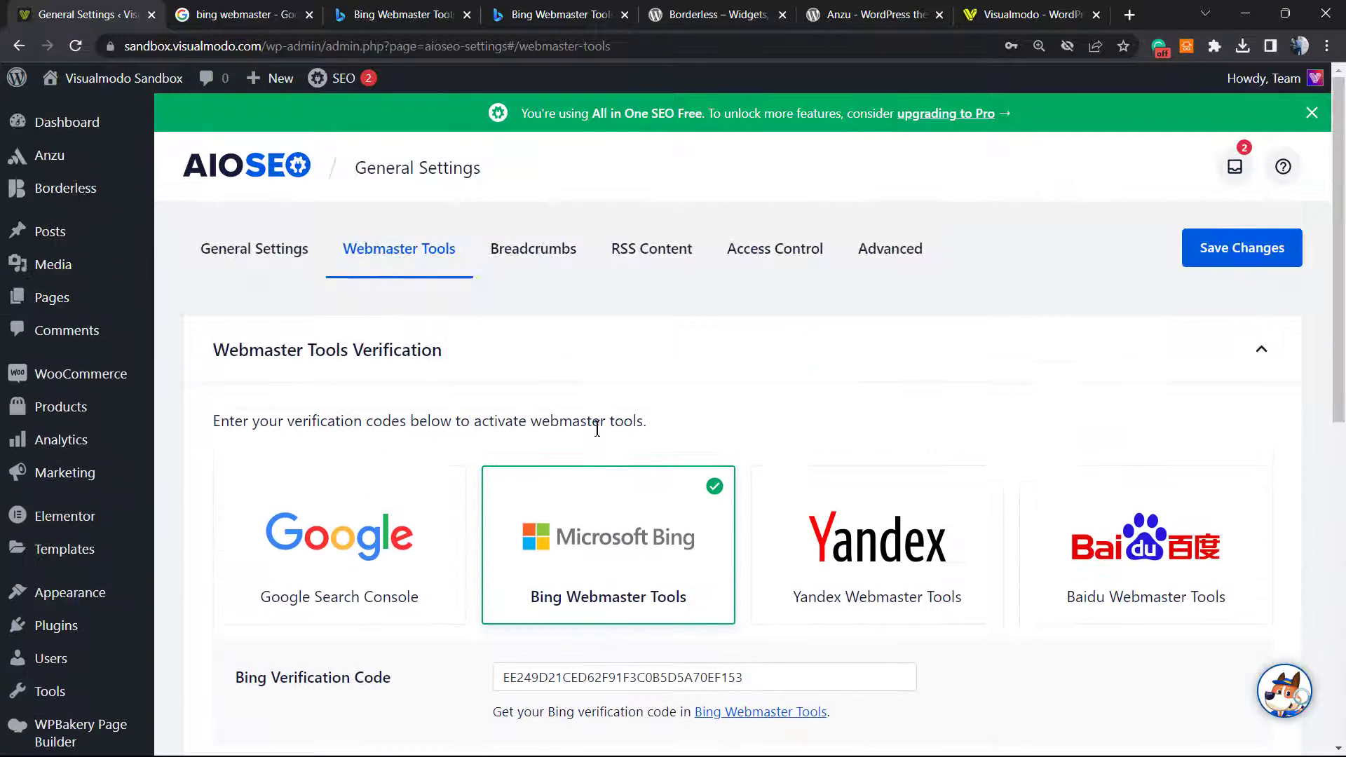
pyautogui.scroll(-3, 597, 429)
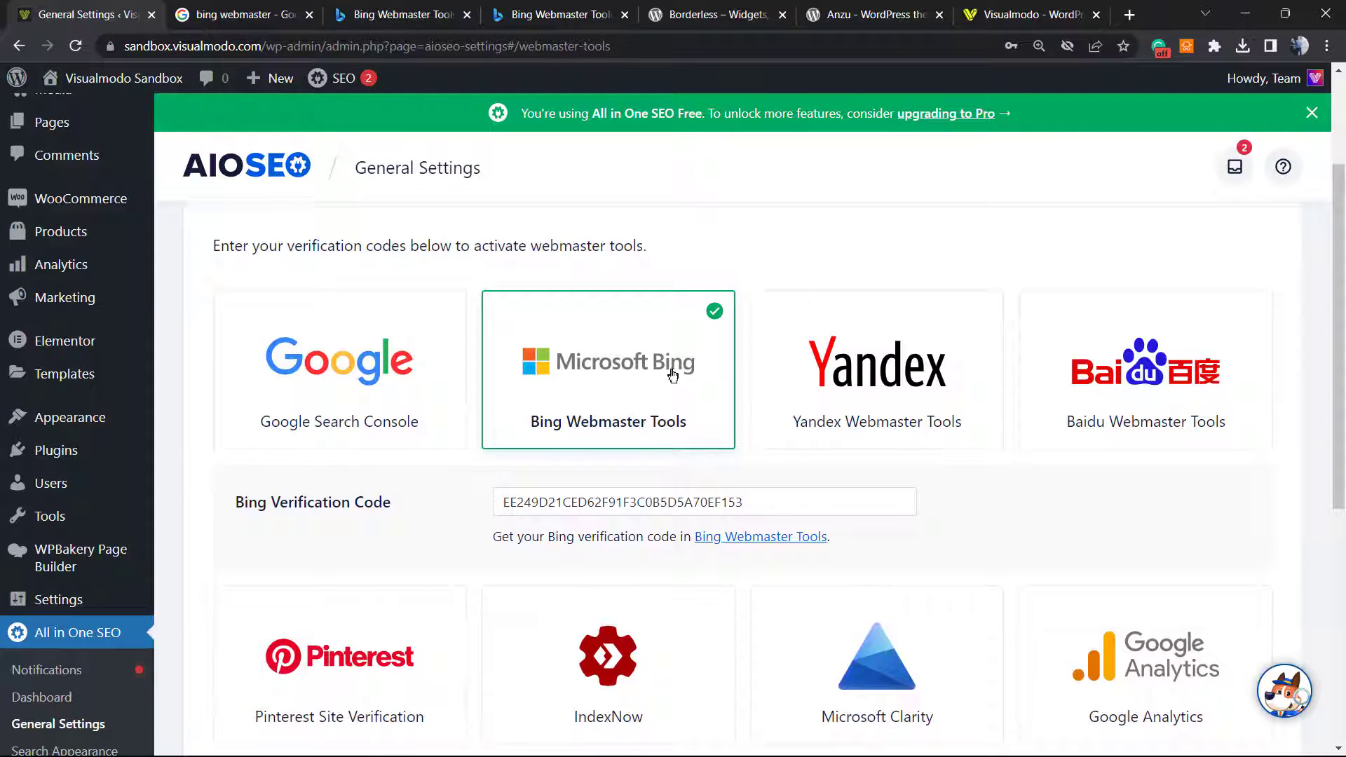
# - Verify sandbox.visualmodo.com on Bing's Add & verify site page, confirm with Done, then return to AIOSEO
pyautogui.click(428, 6)
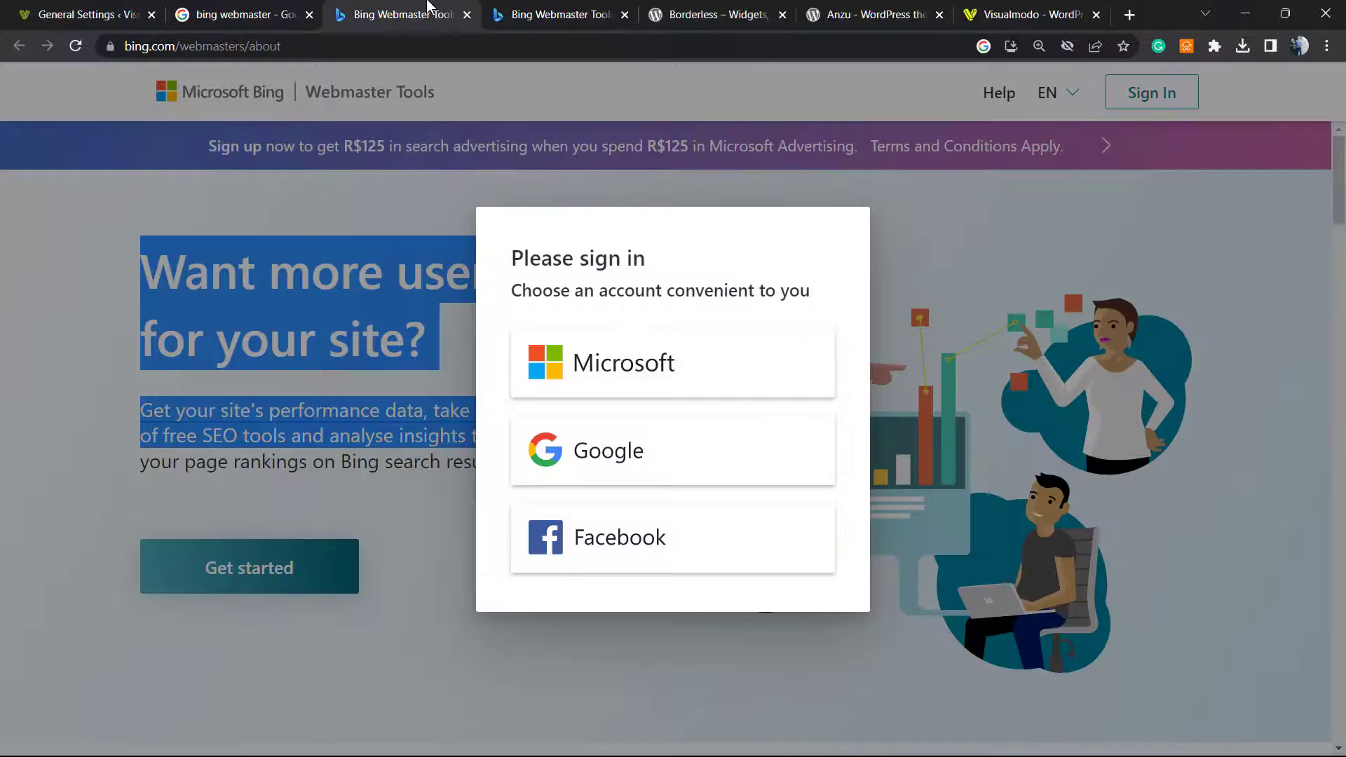
pyautogui.click(527, 3)
pyautogui.scroll(-1, 414, 589)
pyautogui.click(448, 558)
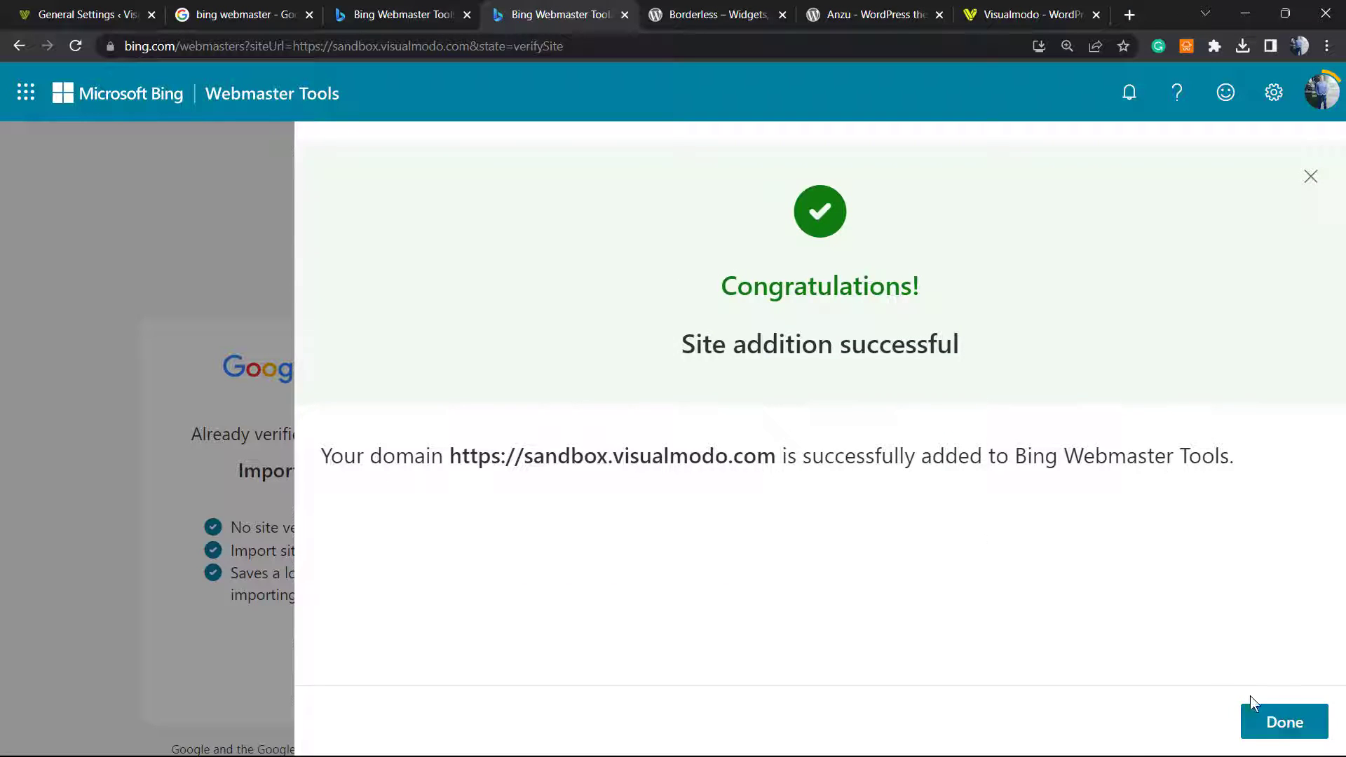
pyautogui.click(1273, 721)
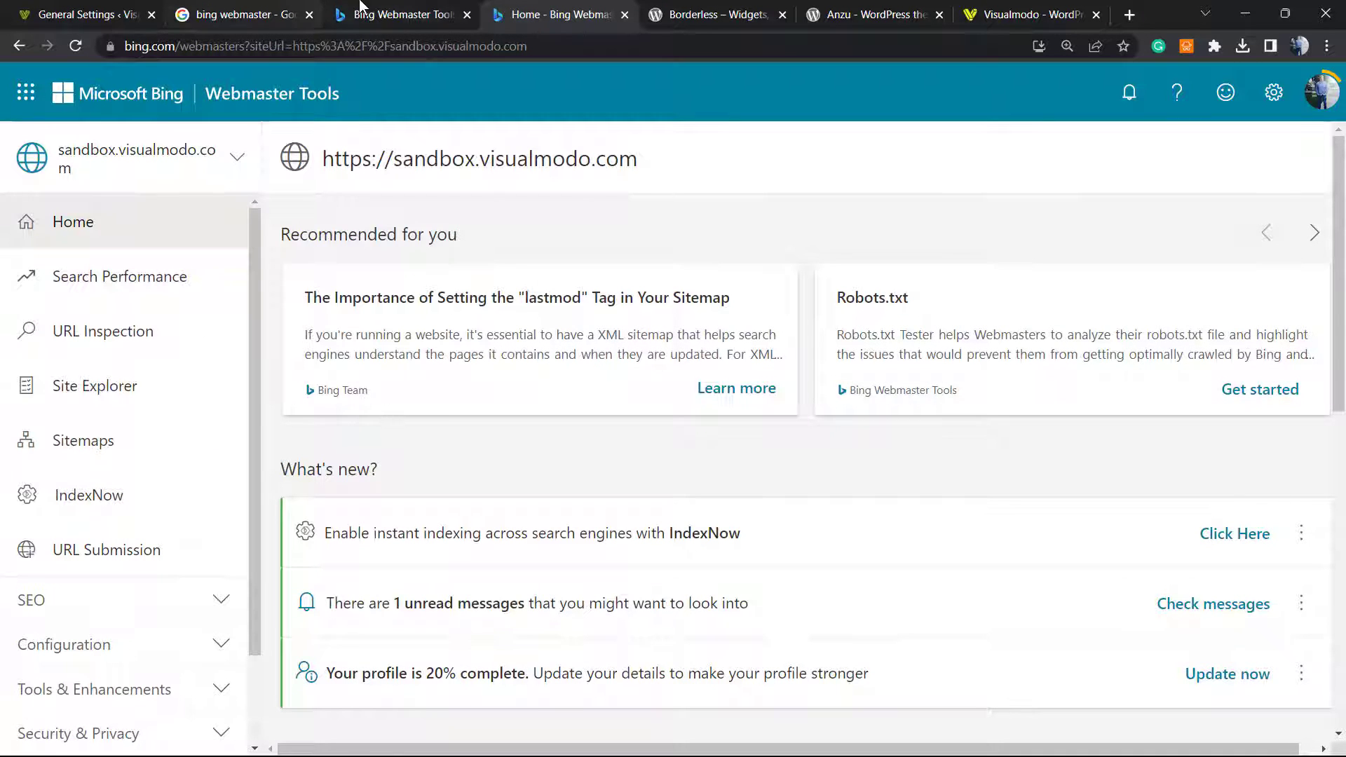
pyautogui.hotkey('ctrl', 'shift', 'Tab')
pyautogui.hotkey('ctrl', 'shift', 'Tab')
pyautogui.hotkey('ctrl', 'shift', 'Tab')
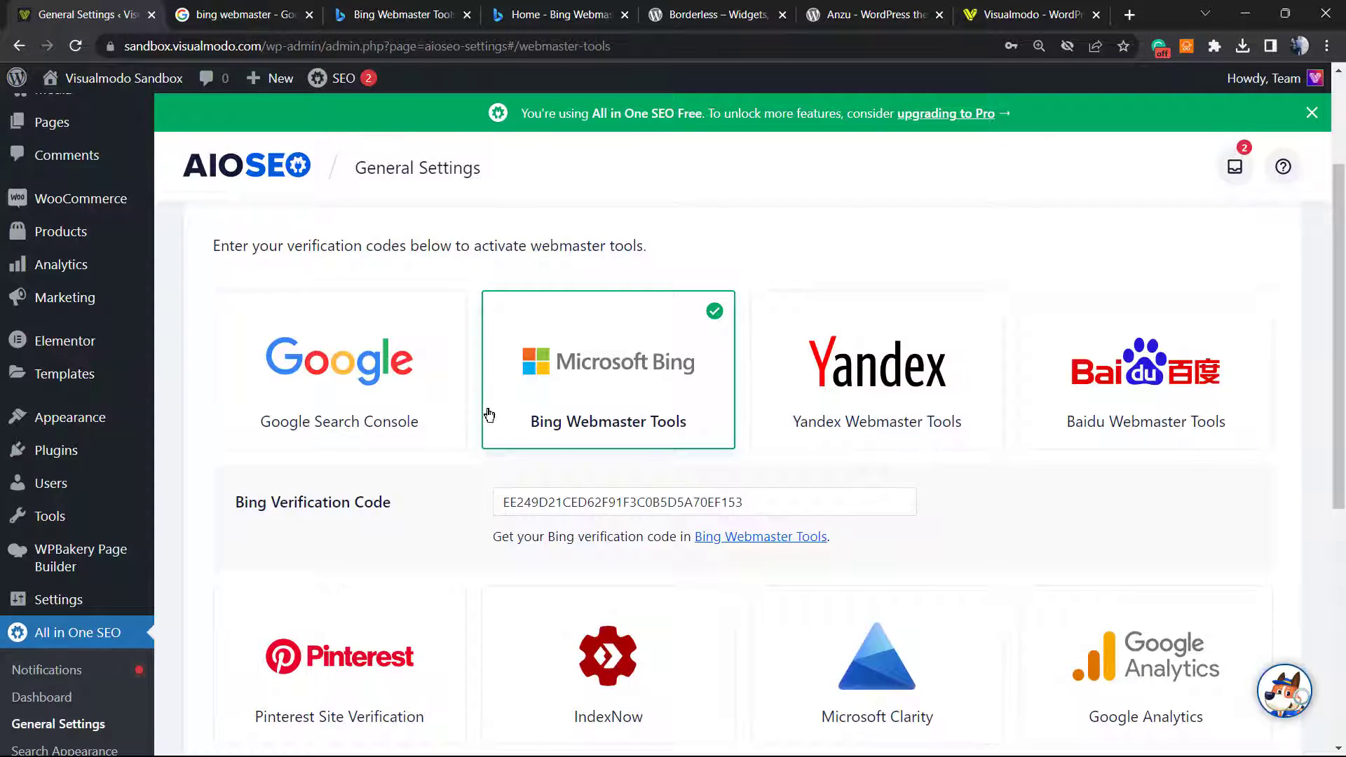
# - Scroll through the AIOSEO Webmaster Tools settings to review the saved Bing verification code
pyautogui.scroll(-6, 465, 445)
pyautogui.scroll(-1, 469, 445)
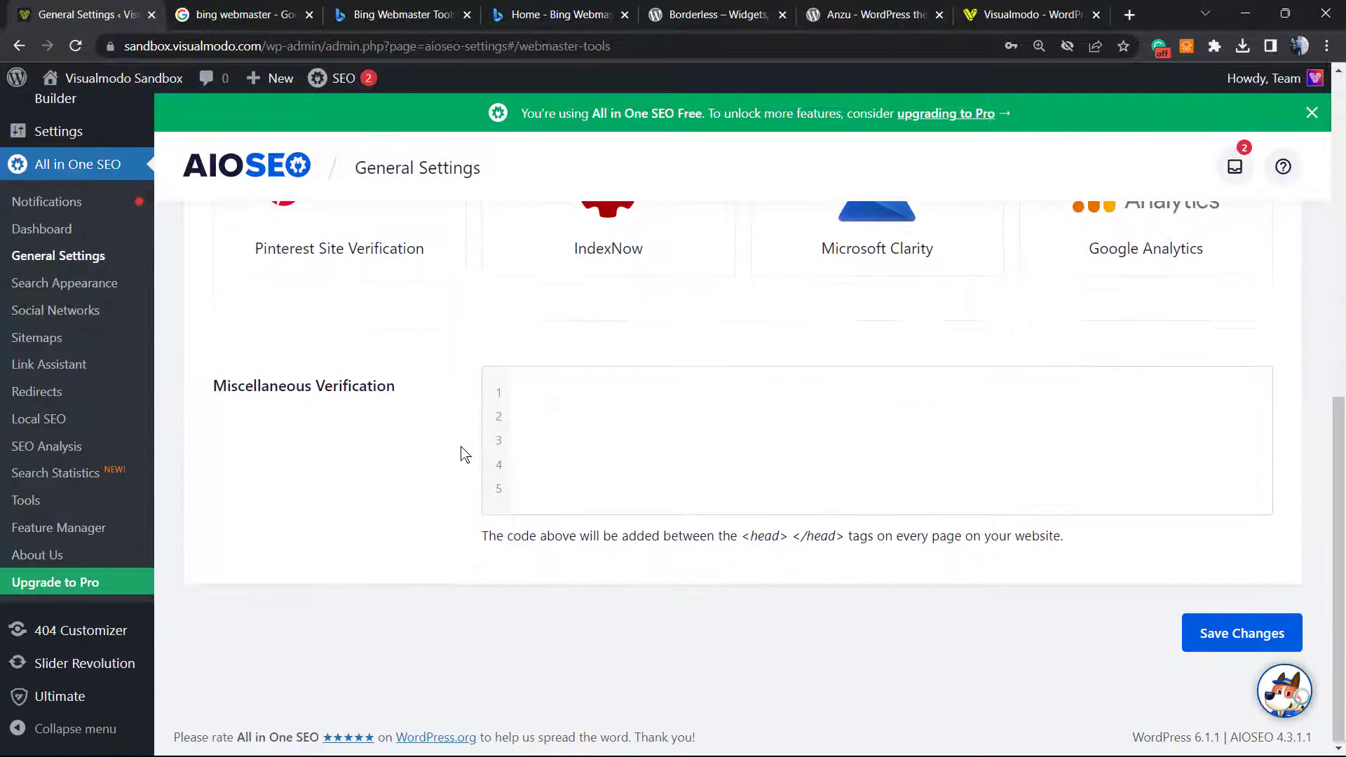
pyautogui.scroll(10, 460, 450)
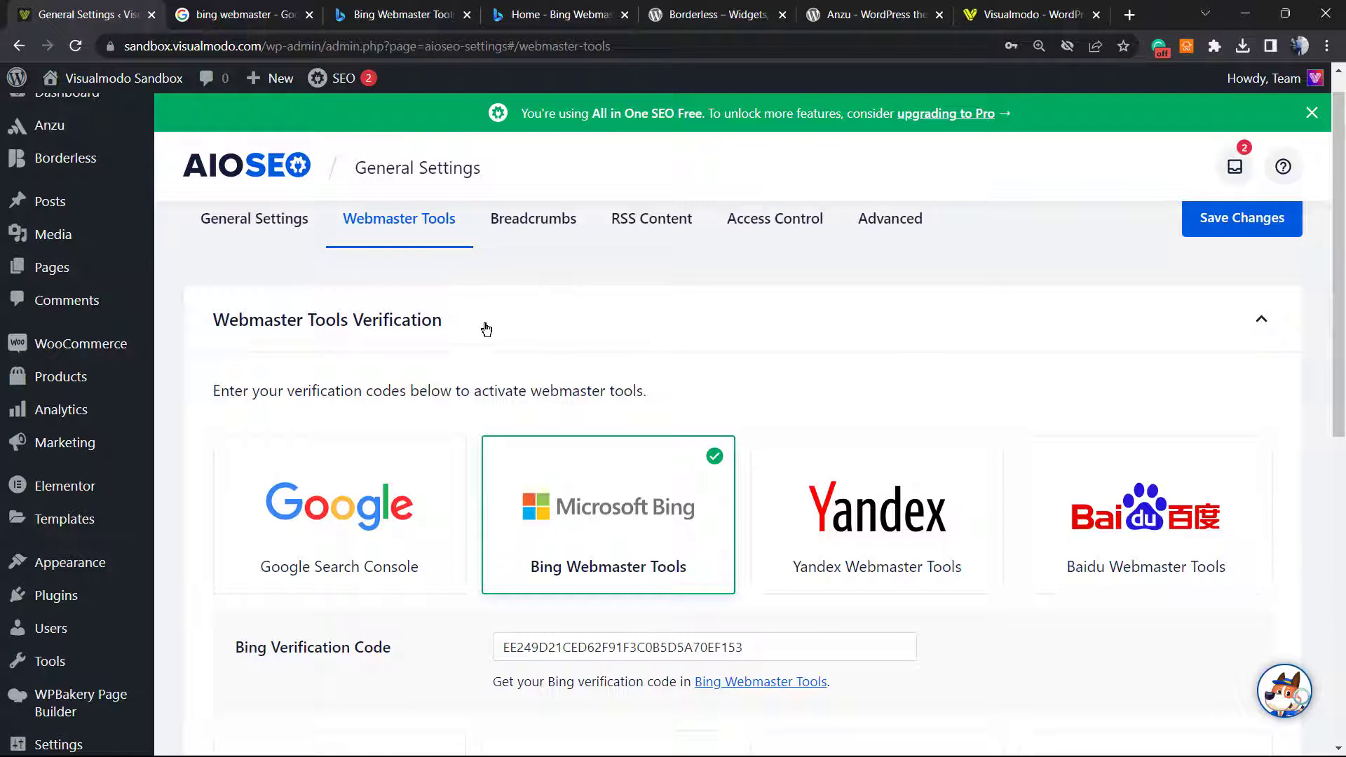
pyautogui.scroll(-3, 487, 329)
pyautogui.scroll(4, 421, 295)
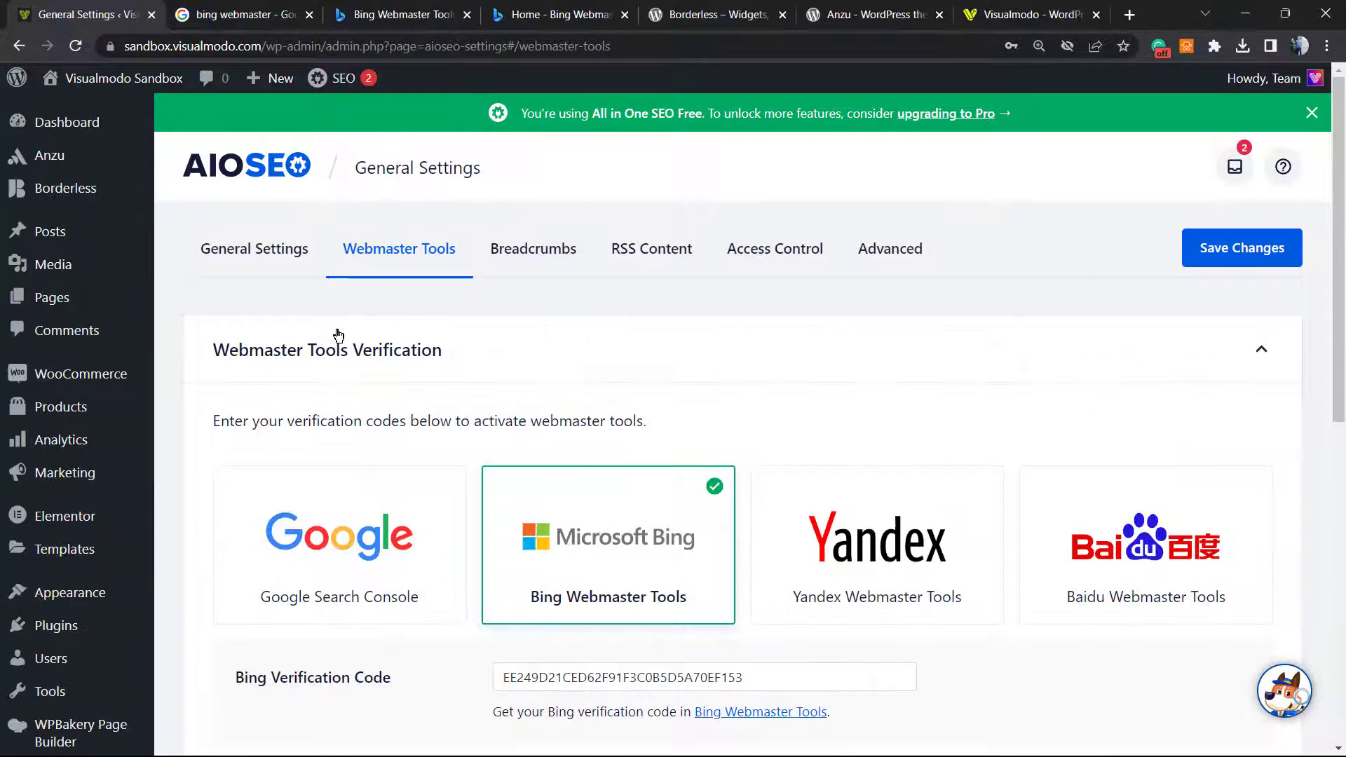
# - Move through the Bing search, Webmaster Tools and site dashboard tabs to the Borderless plugin page
pyautogui.click(265, 14)
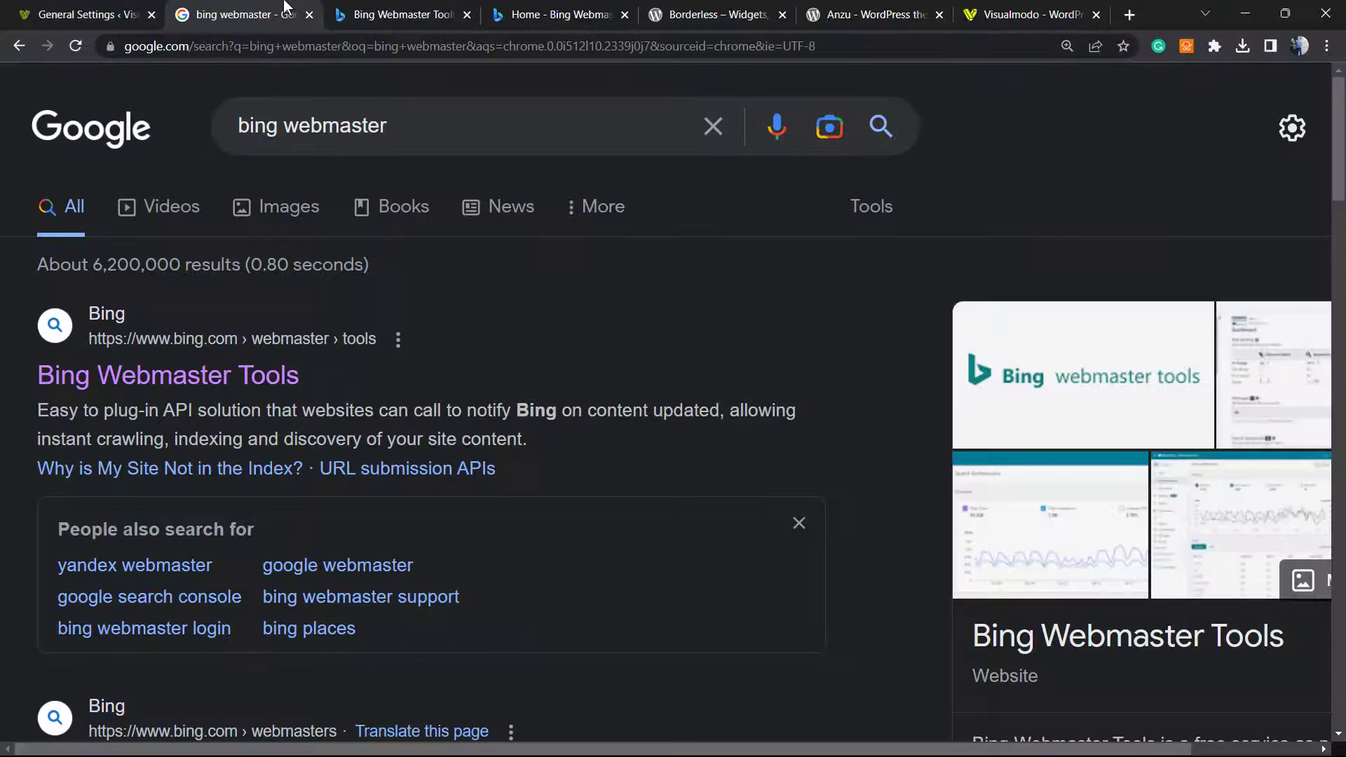
pyautogui.click(393, 15)
pyautogui.click(550, 15)
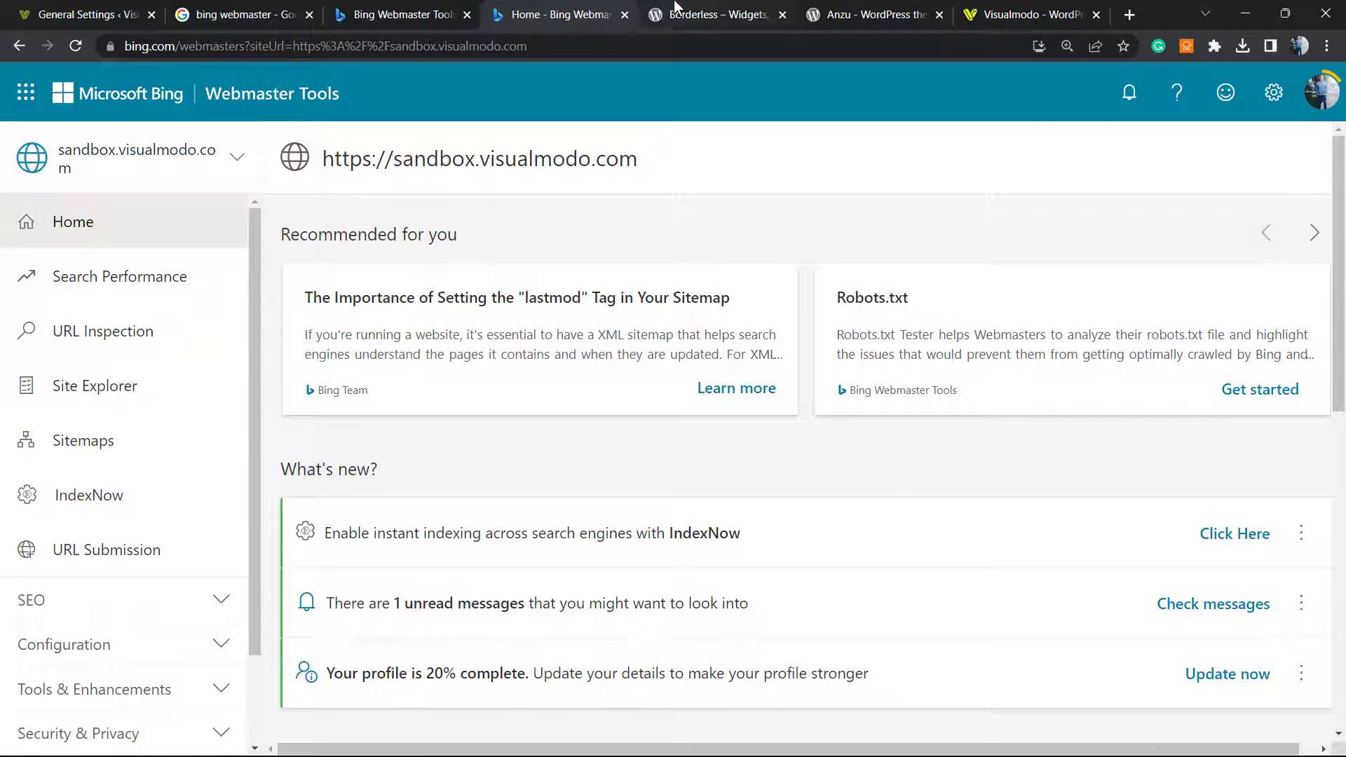
pyautogui.click(701, 15)
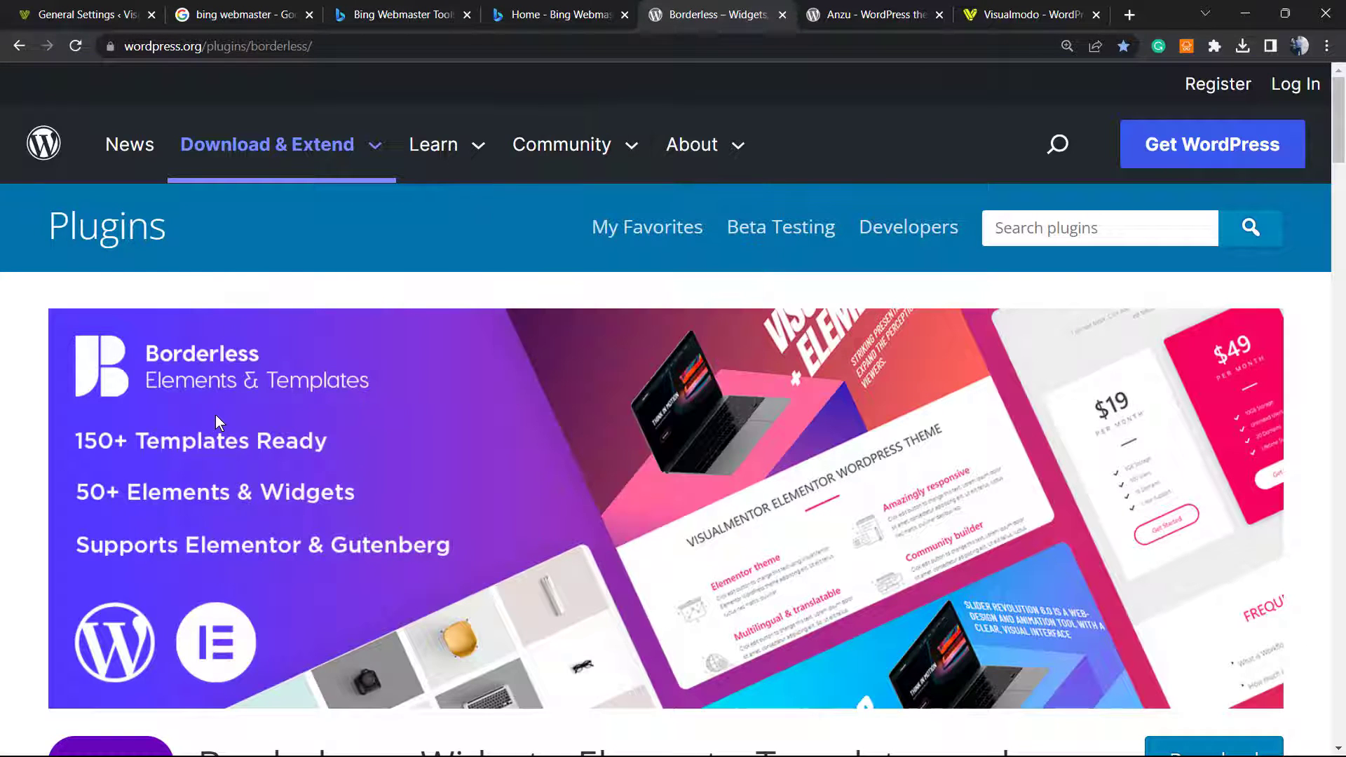
# - Zoom the Borderless plugin page out to 110% and highlight the Widgets, Elements and Templates title words
pyautogui.hotkey('ctrl', '-')
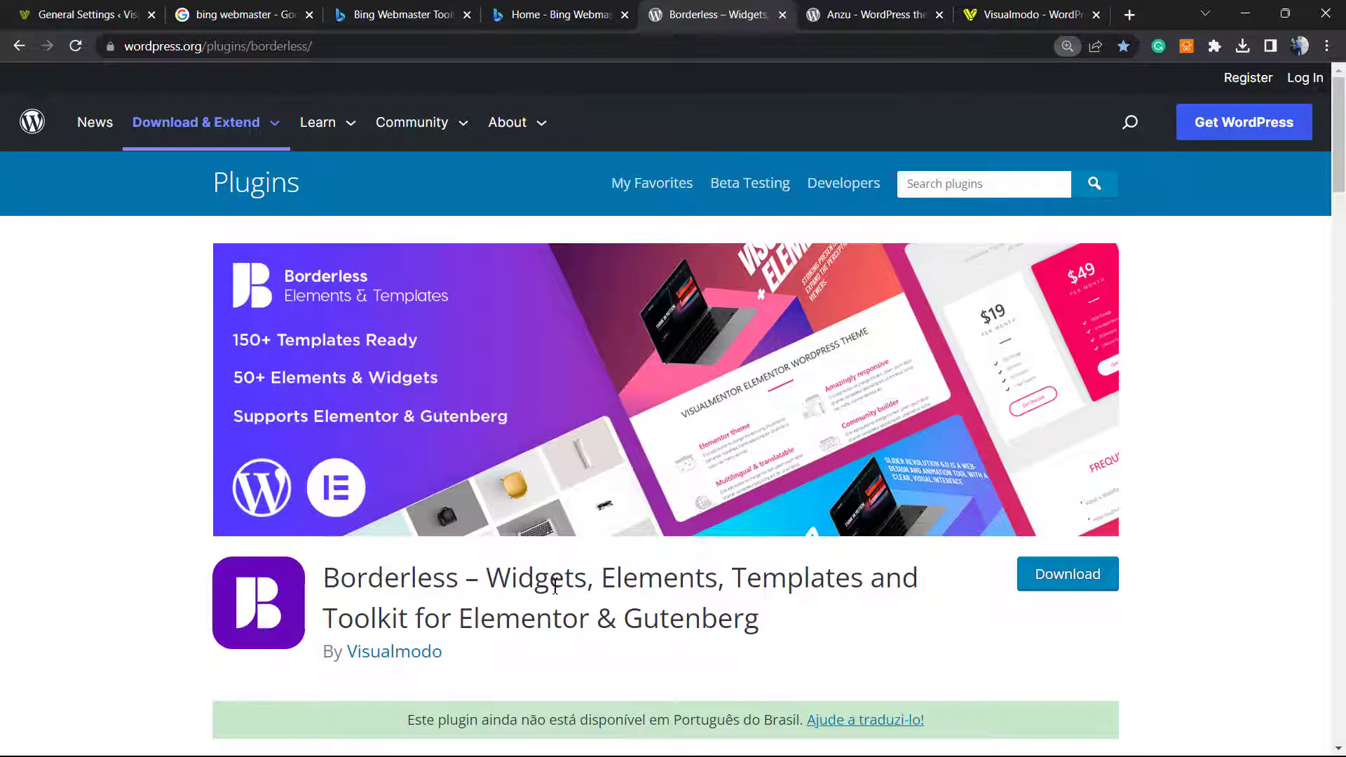
pyautogui.doubleClick(540, 579)
pyautogui.doubleClick(631, 581)
pyautogui.click(767, 582)
pyautogui.doubleClick(768, 582)
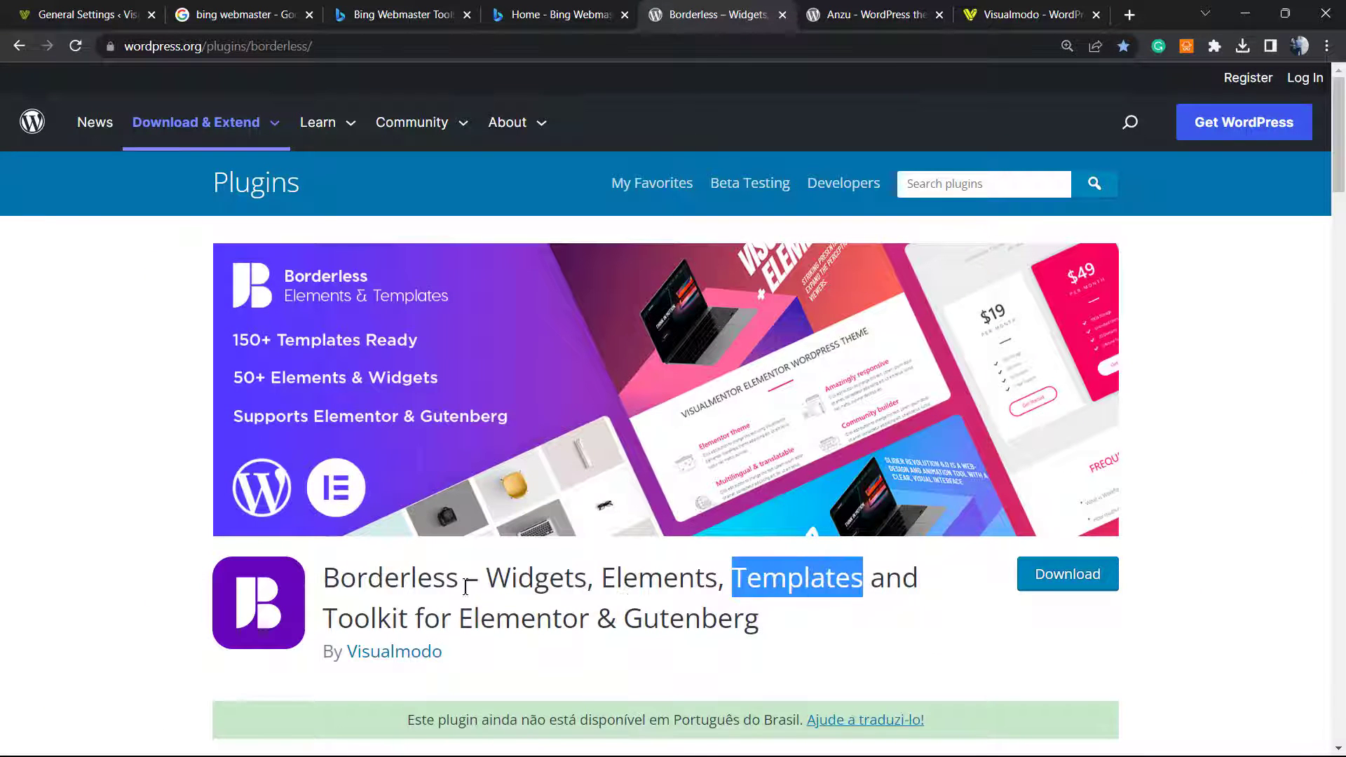
pyautogui.click(398, 623)
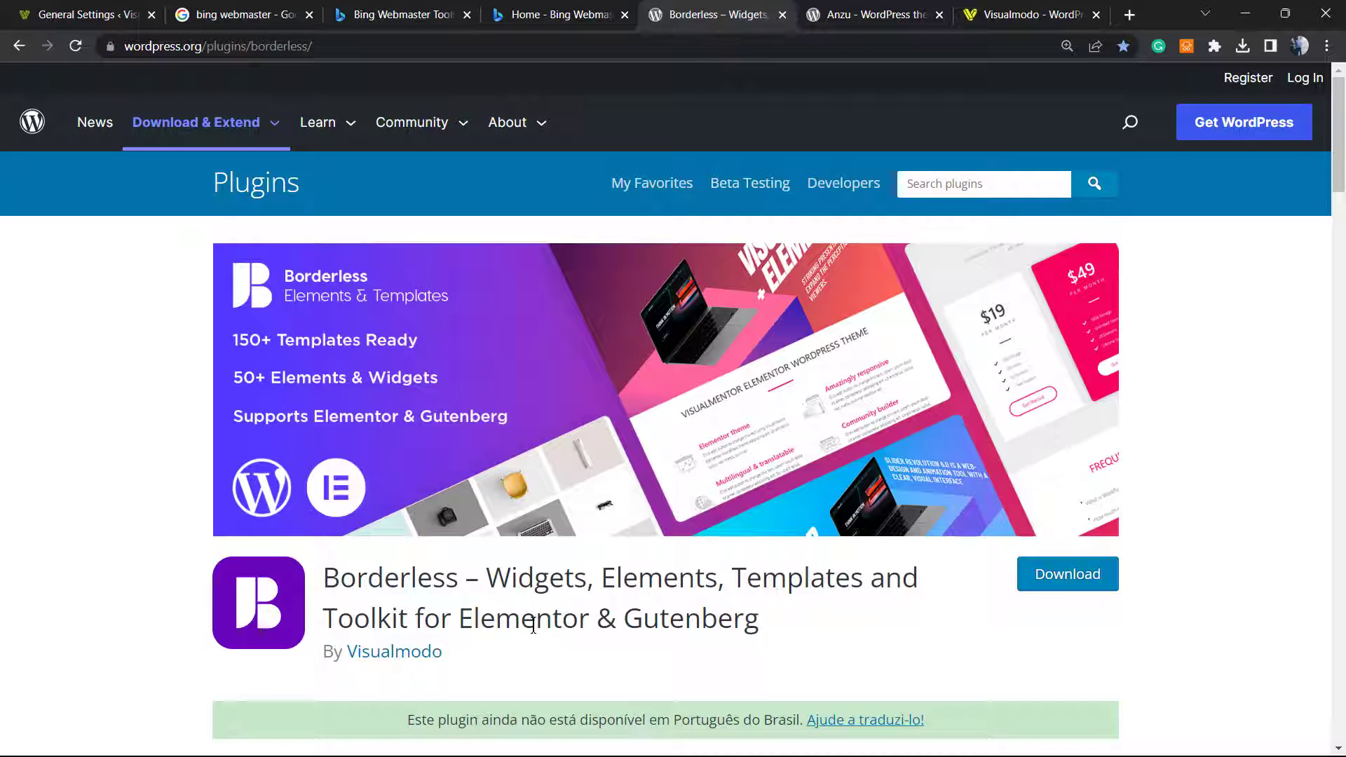
# - Look over the Anzu theme page, highlighting its name, then go to the Visualmodo homepage
pyautogui.click(810, 13)
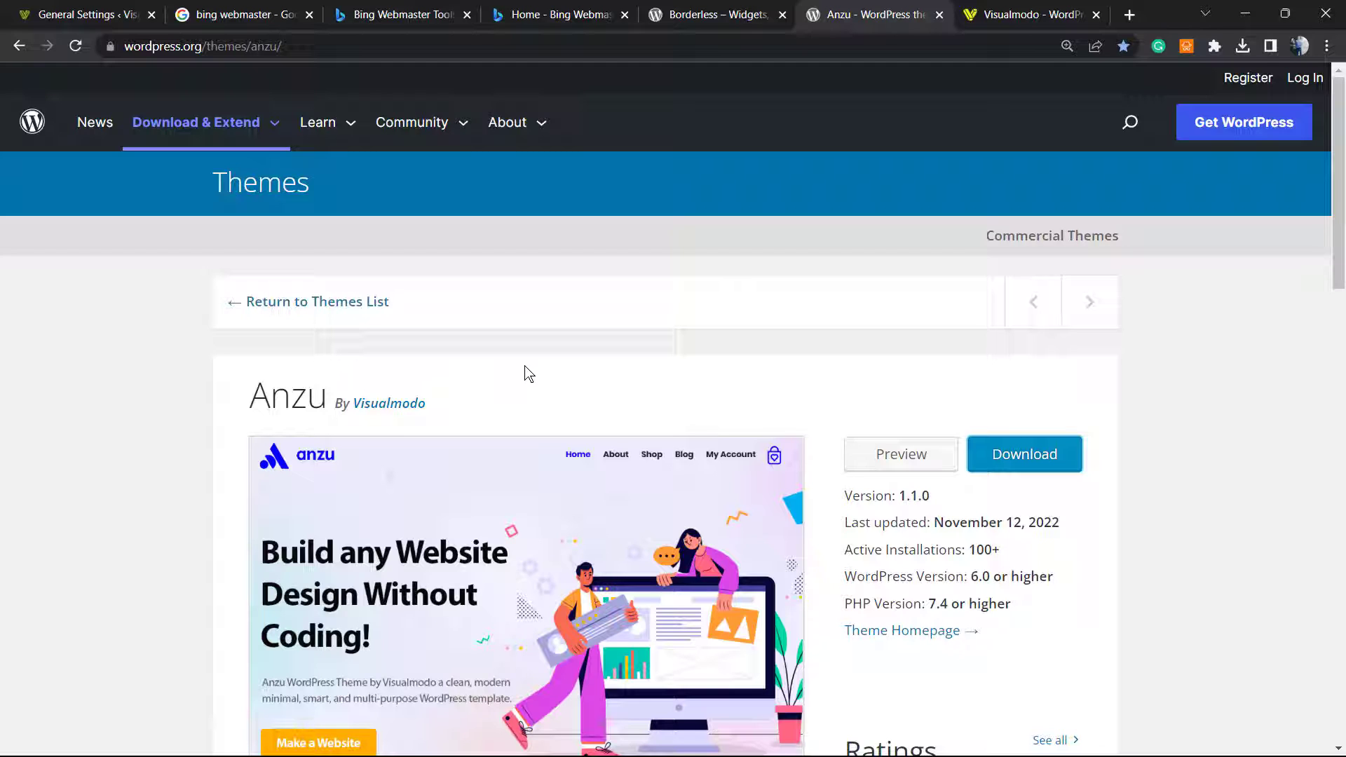
pyautogui.doubleClick(310, 389)
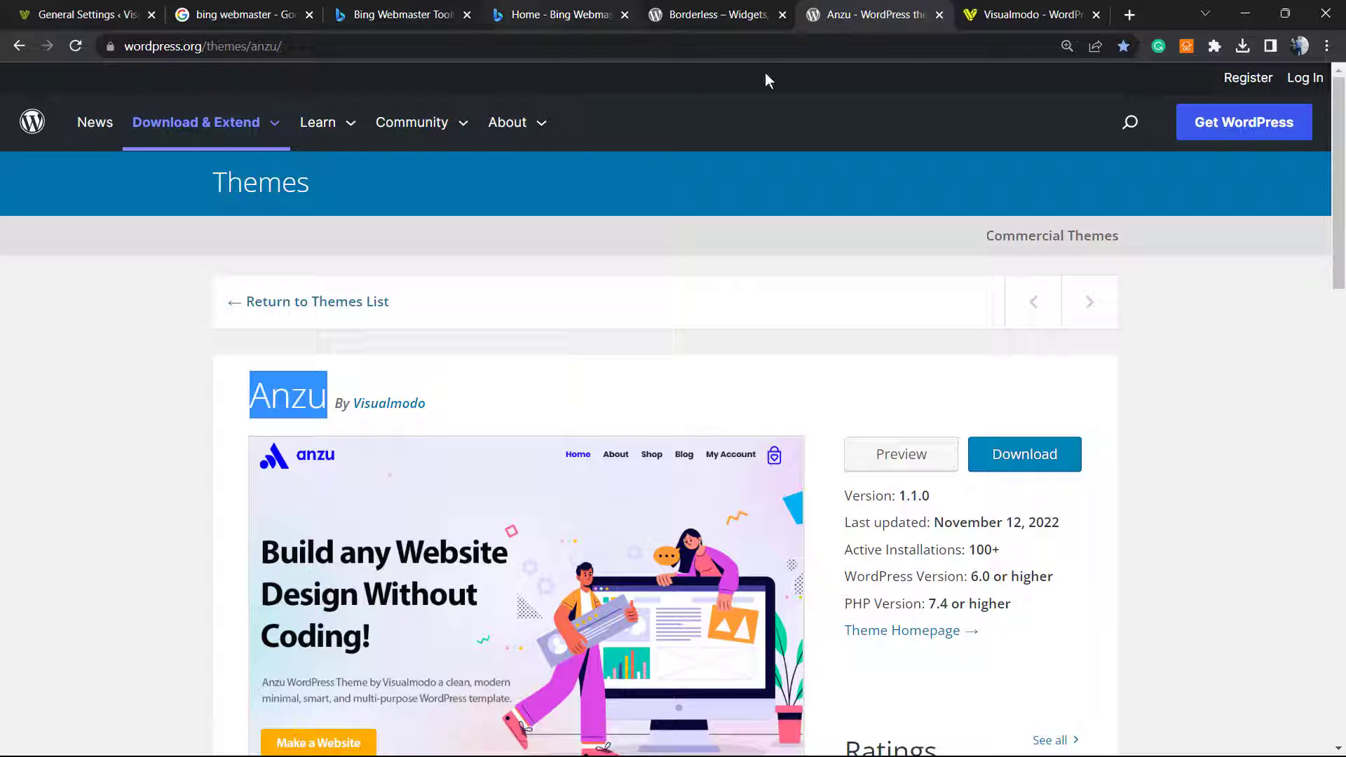
pyautogui.click(1003, 17)
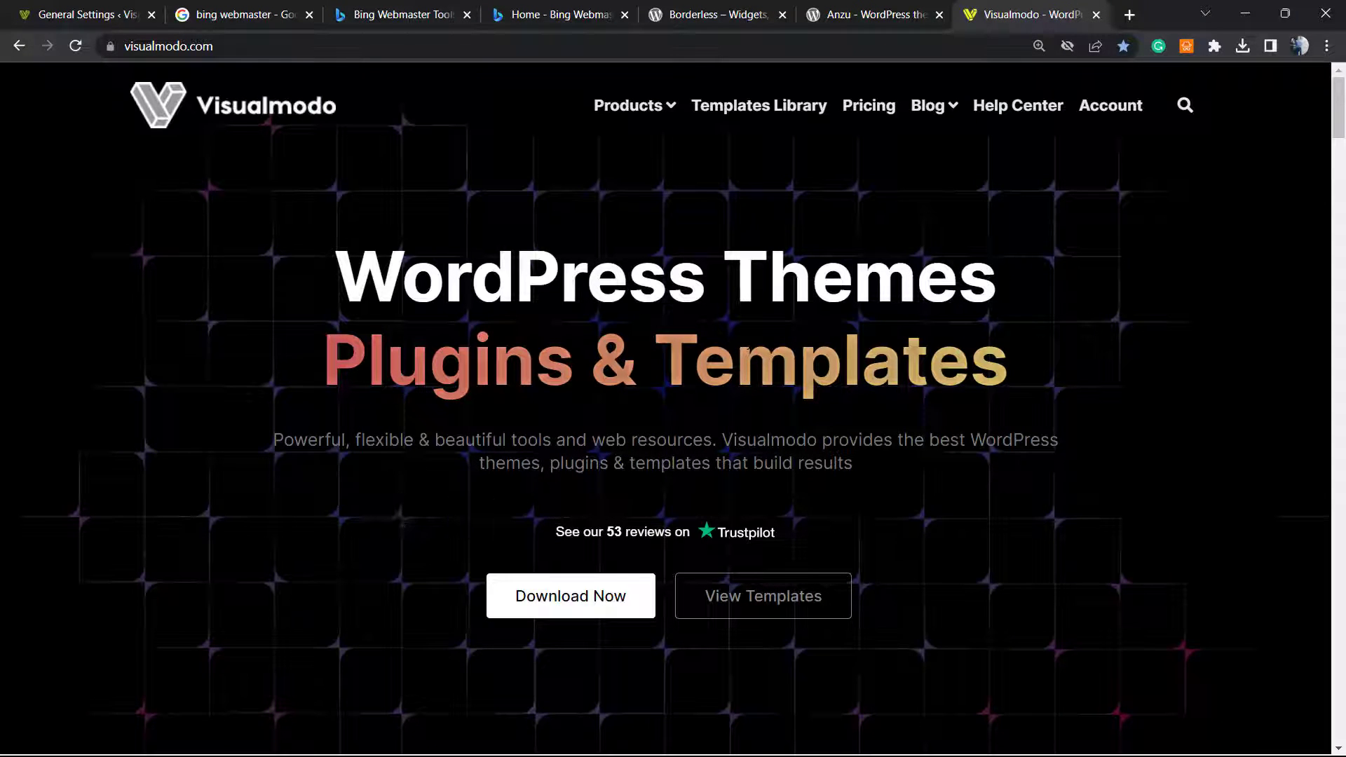
# - Open Visualmodo's Templates Library and scroll through starter templates like Jewelry Showcase and Artist Minimal
pyautogui.click(744, 107)
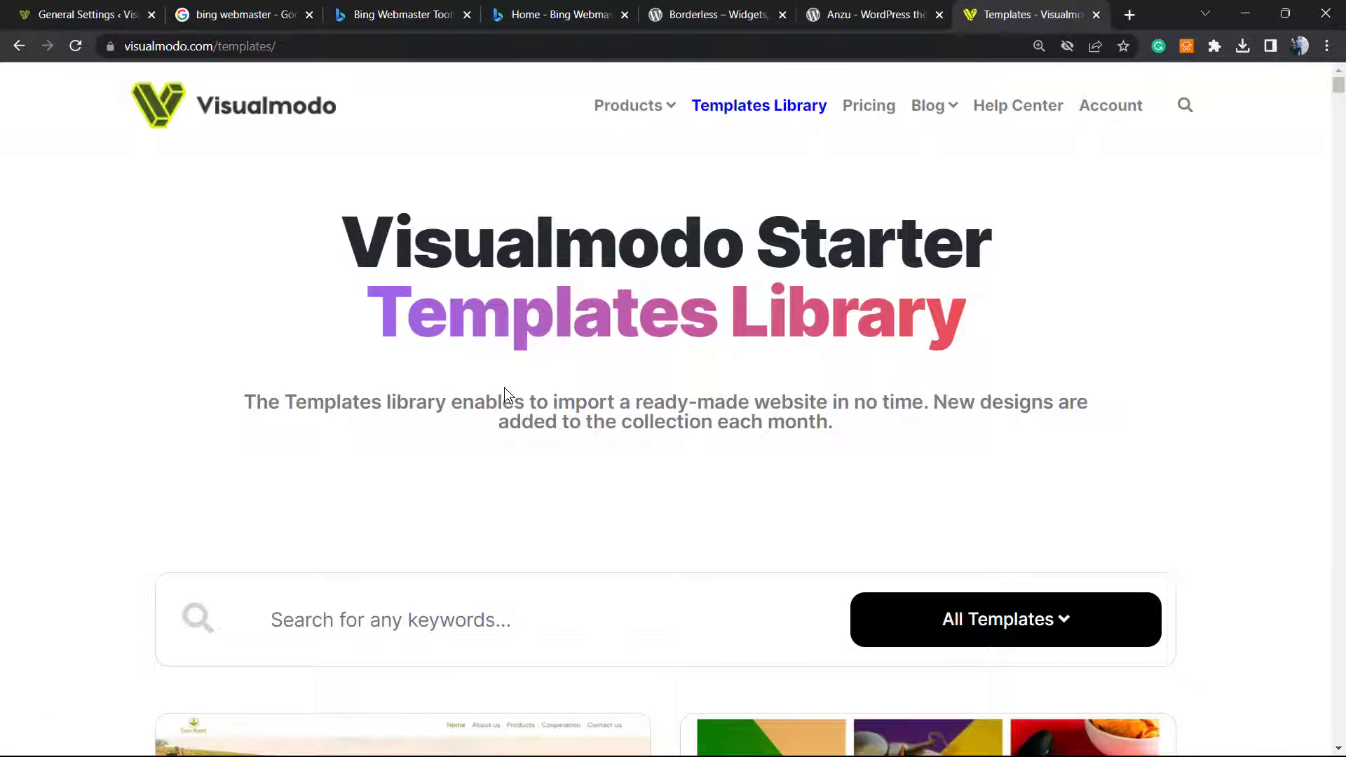
pyautogui.scroll(-15, 507, 394)
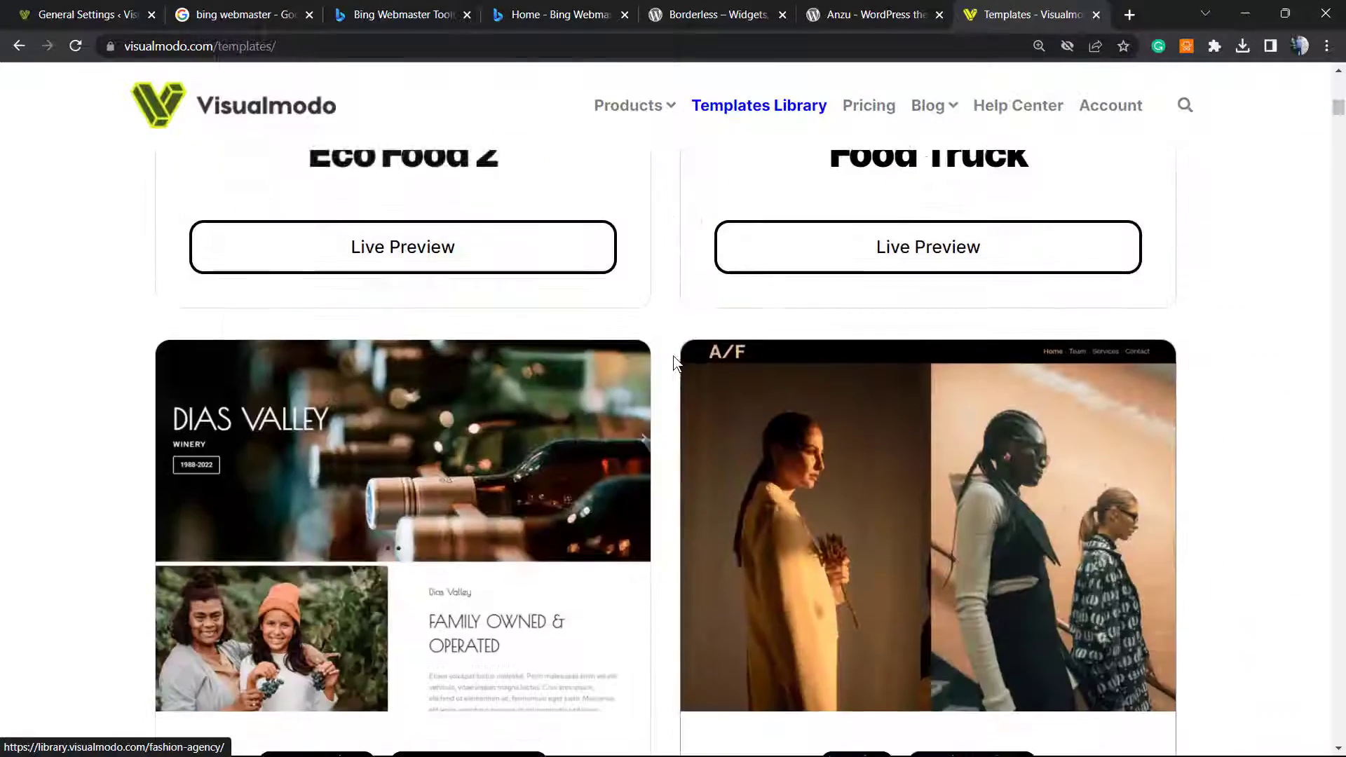
pyautogui.scroll(-20, 659, 365)
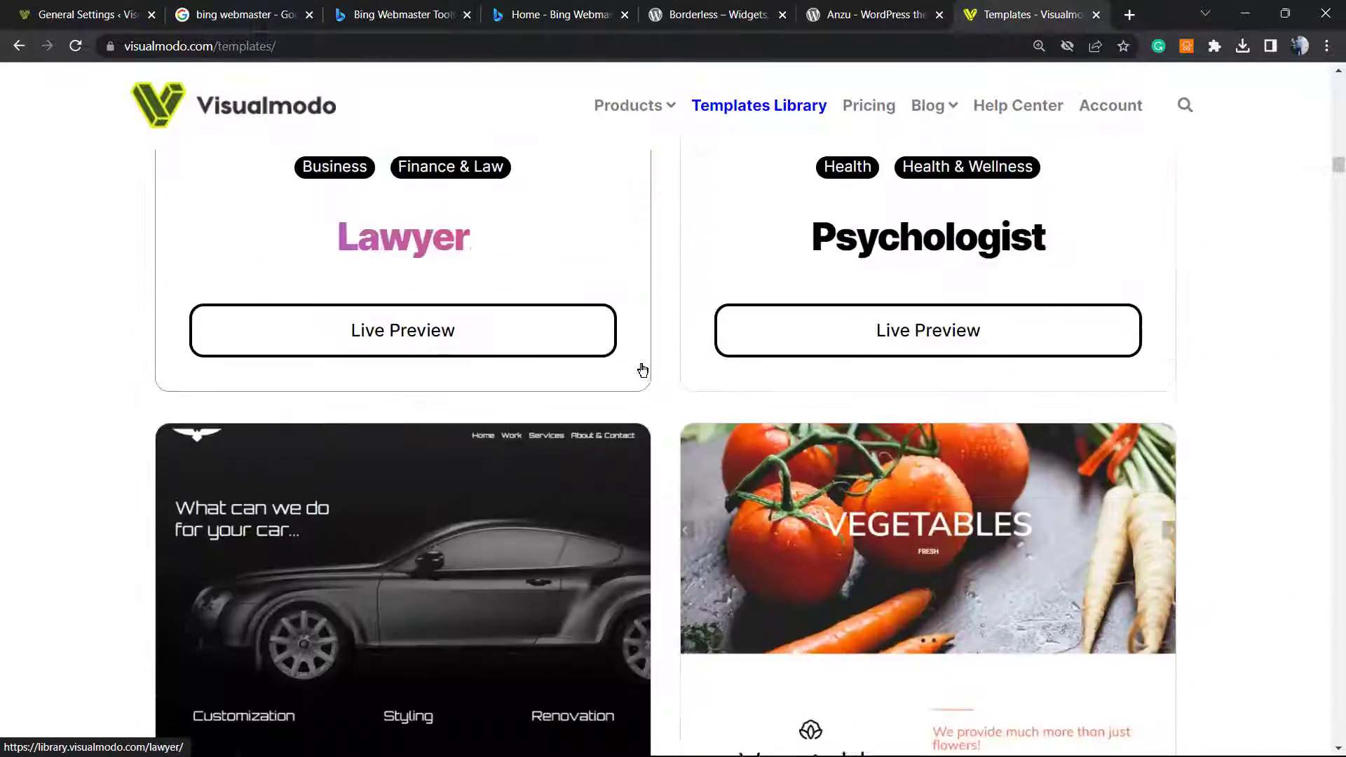
pyautogui.scroll(-20, 652, 375)
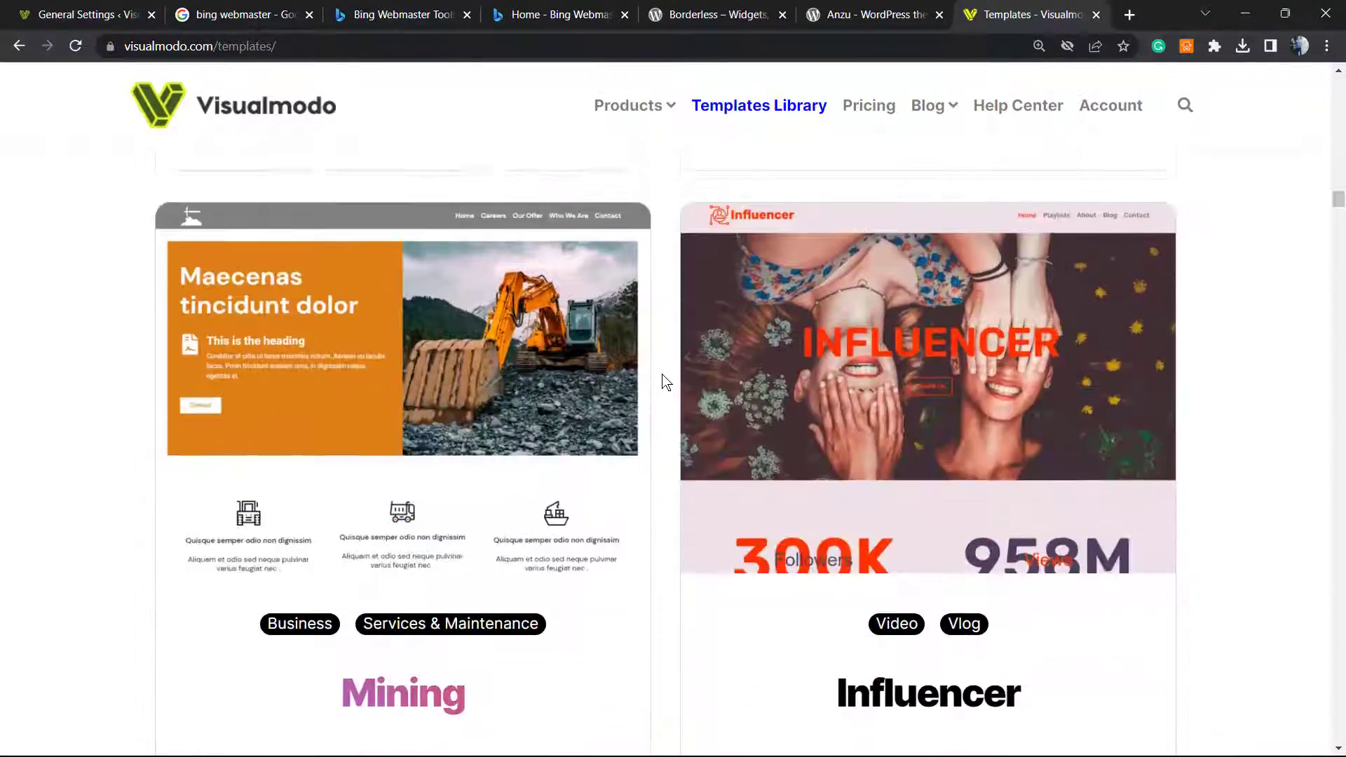
pyautogui.scroll(-20, 666, 382)
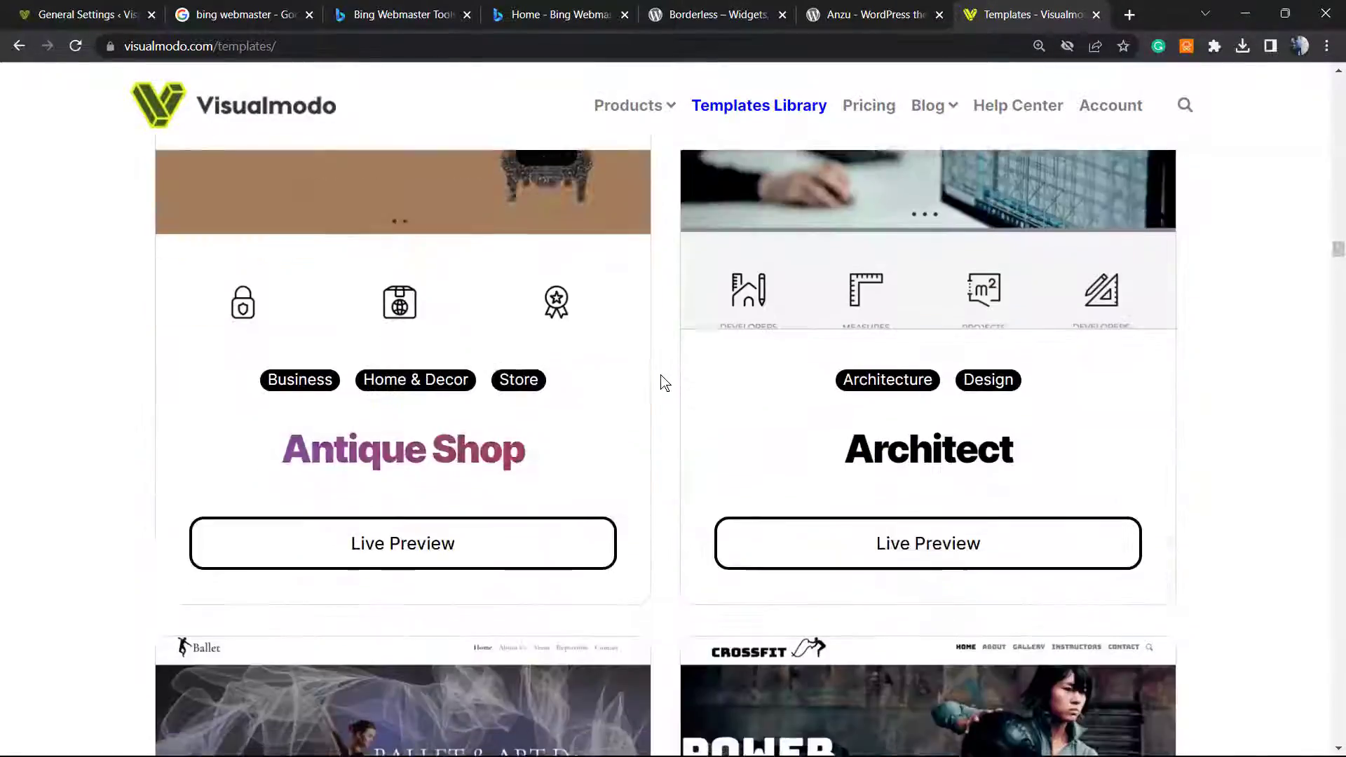
pyautogui.scroll(-20, 663, 384)
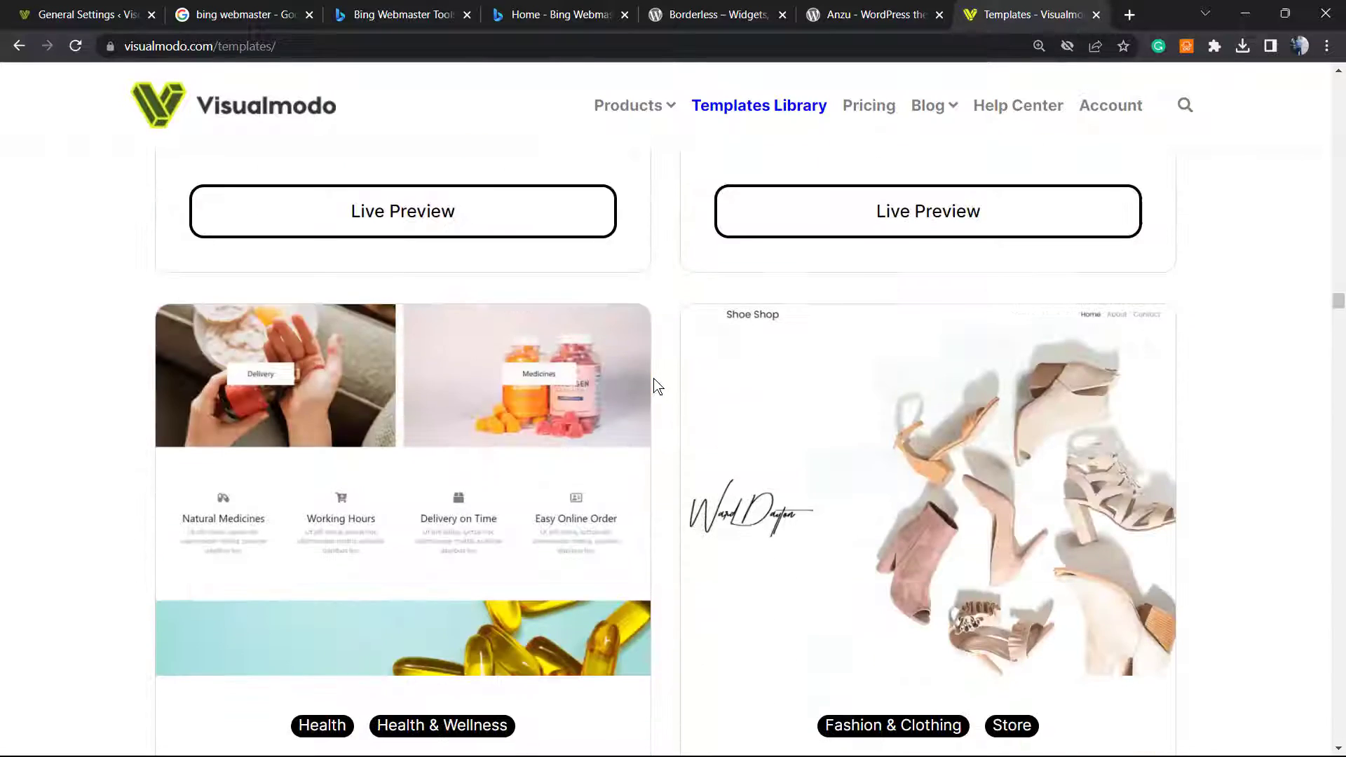
pyautogui.scroll(-20, 652, 378)
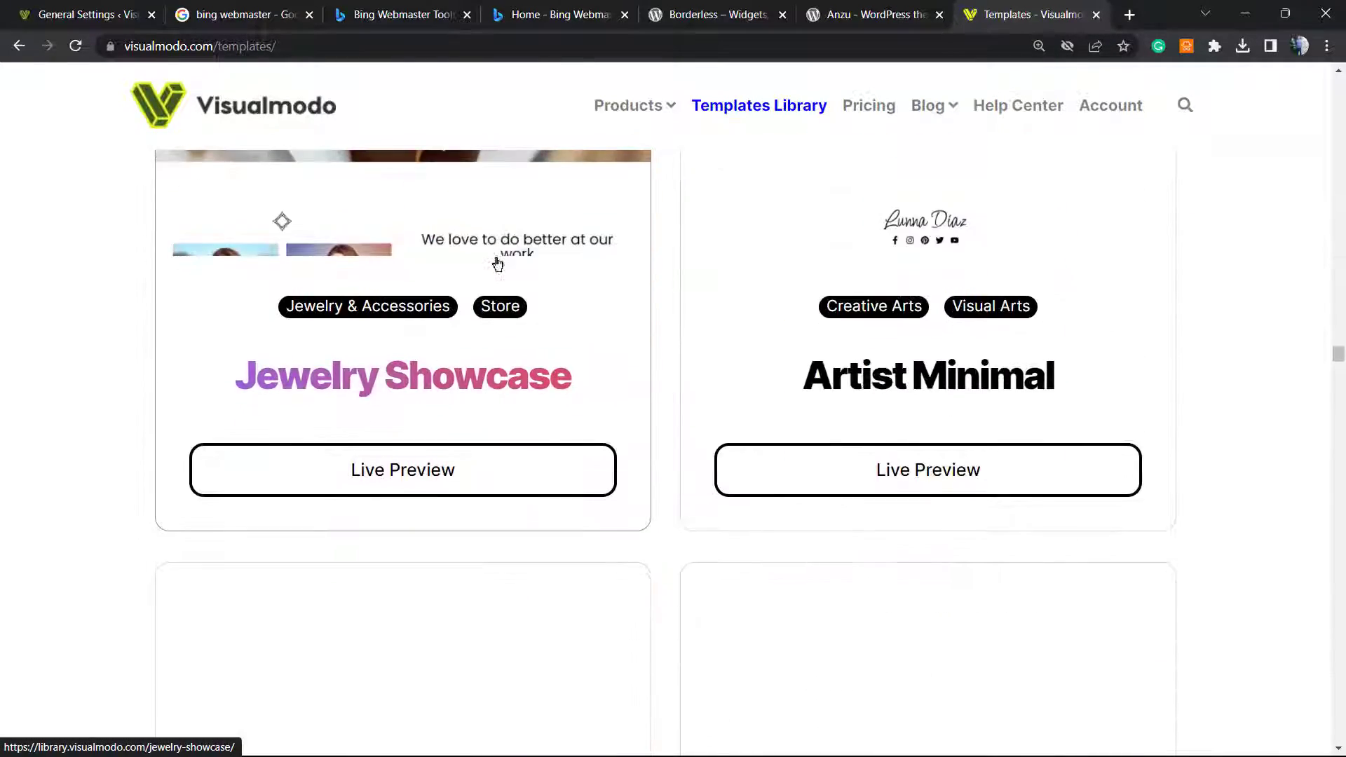